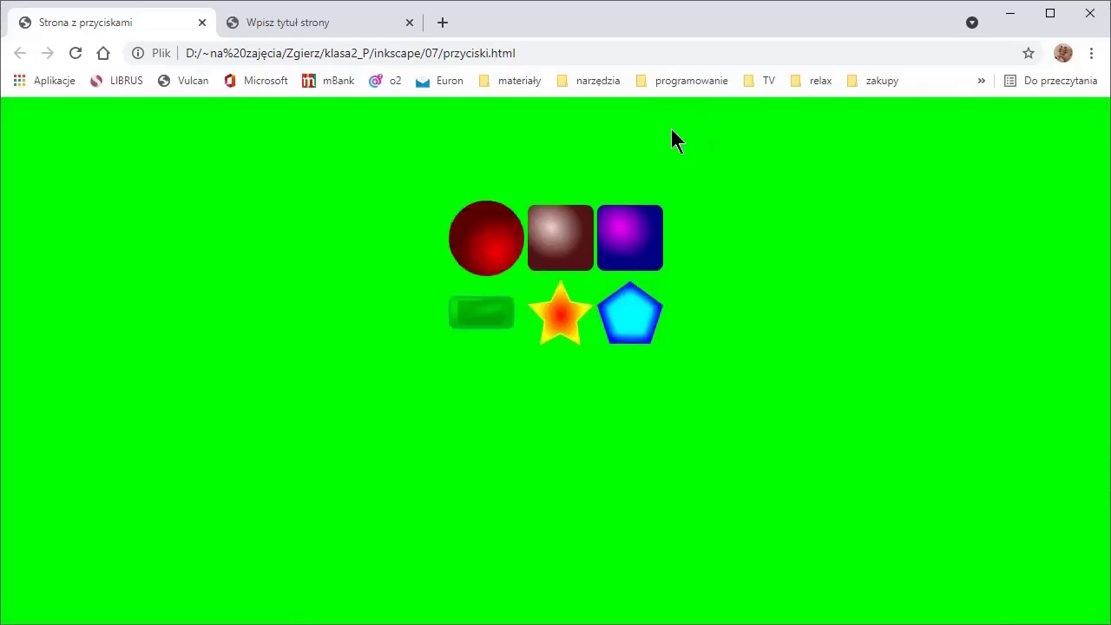
Test the brown, purple square, pentagon, star, NACIŚNIJ and green buttons' rollover and link behaviour
left_click(564, 243)
left_click(627, 236)
left_click(628, 323)
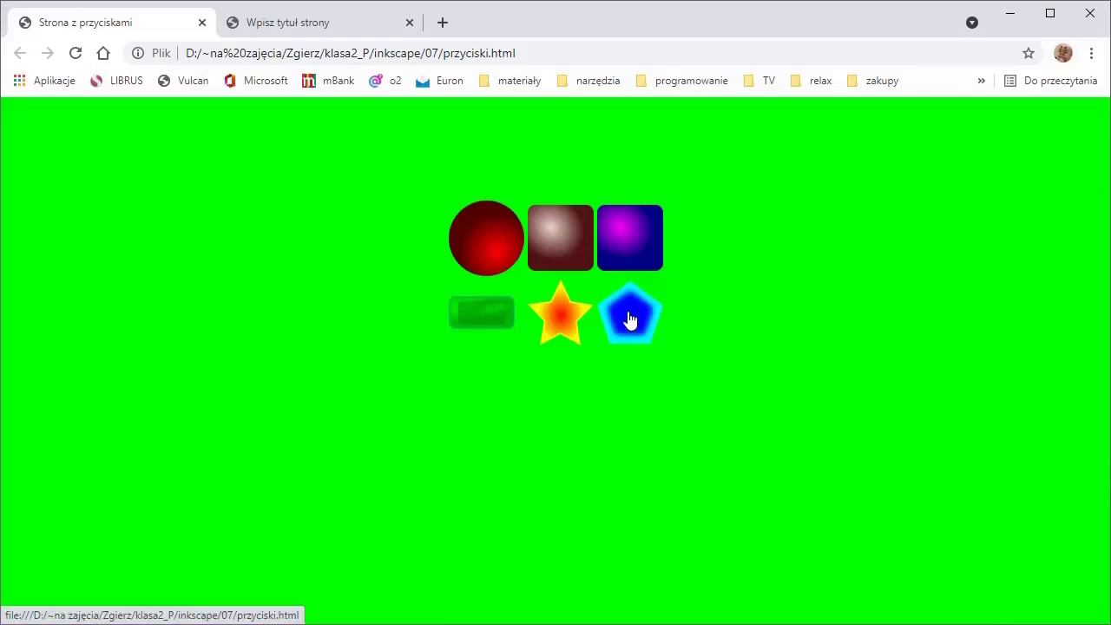
left_click(563, 321)
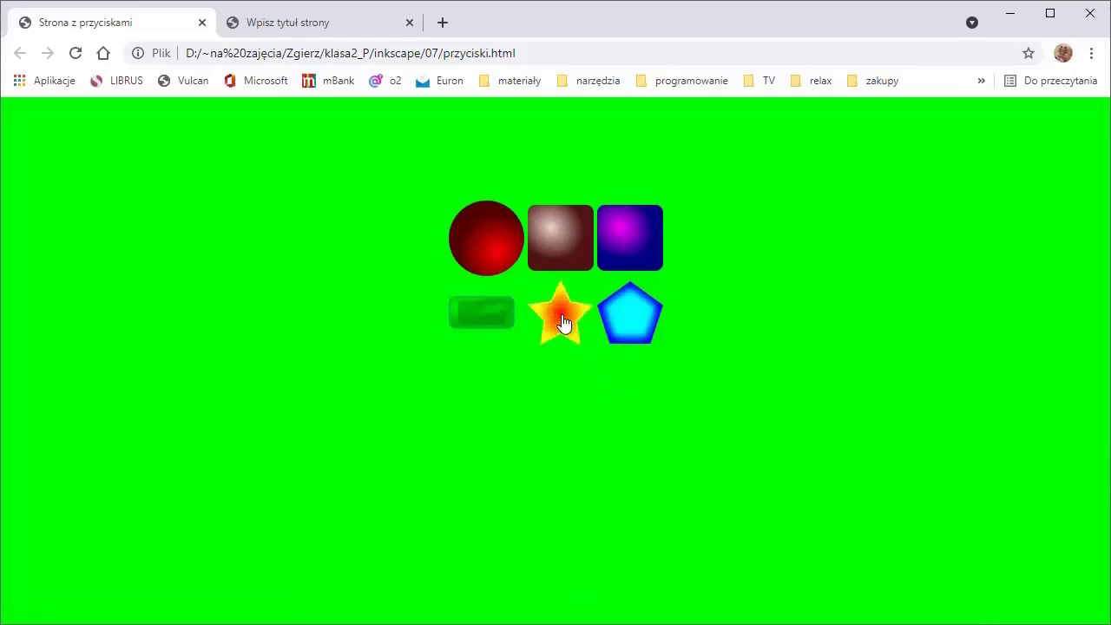
left_click(486, 323)
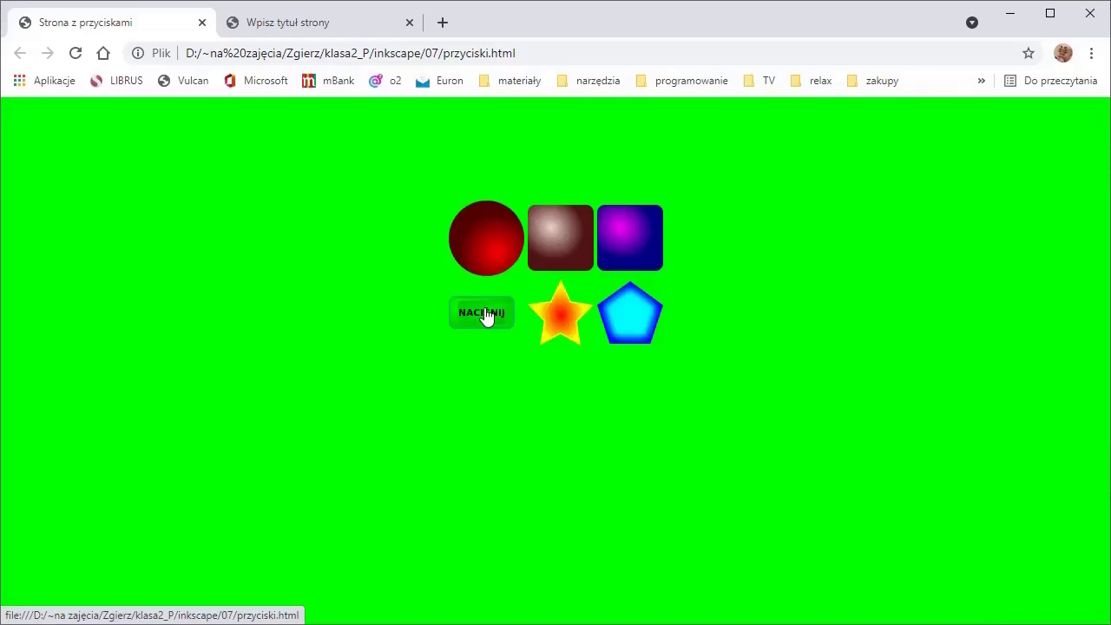
left_click(486, 317)
left_click(475, 318)
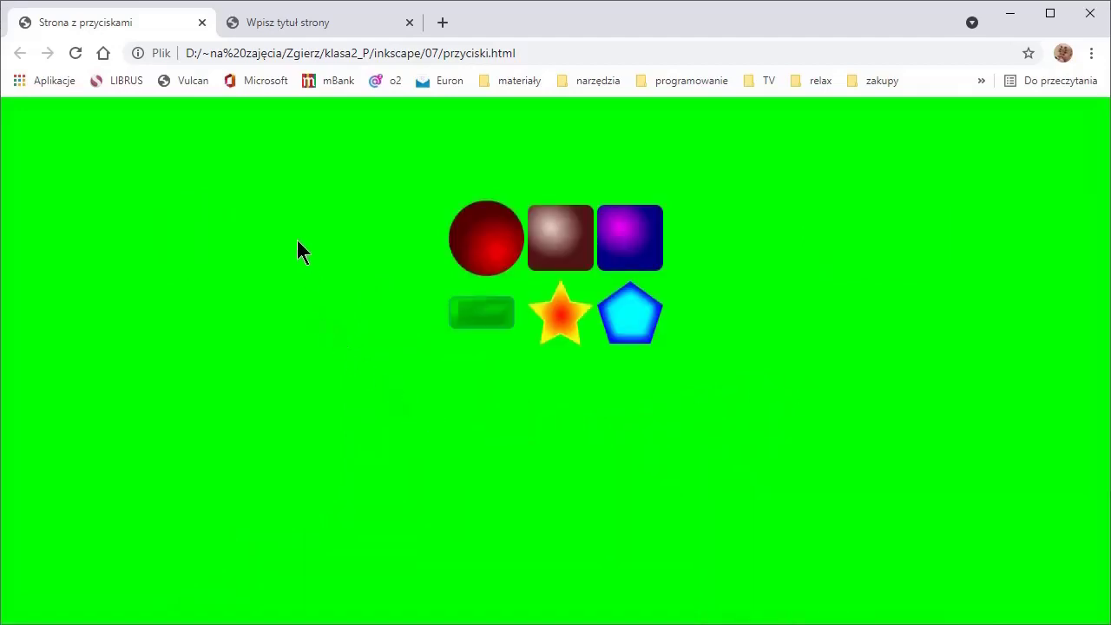
On the sphere game tab, click the red sphere through gra02–gra09 and back to gra01
left_click(288, 27)
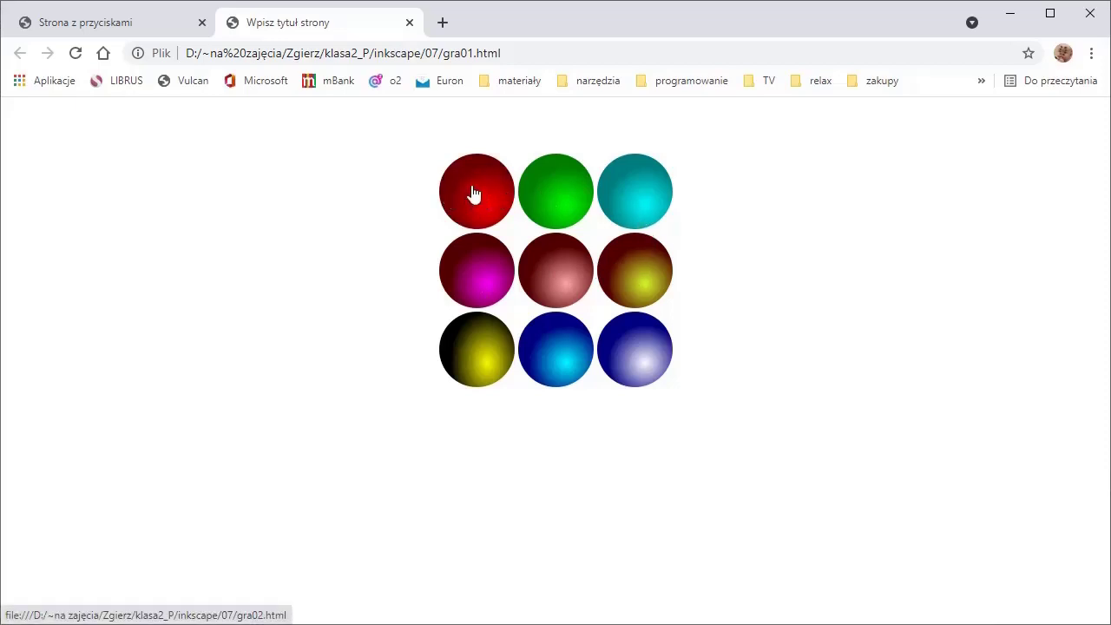
left_click(473, 193)
left_click(573, 274)
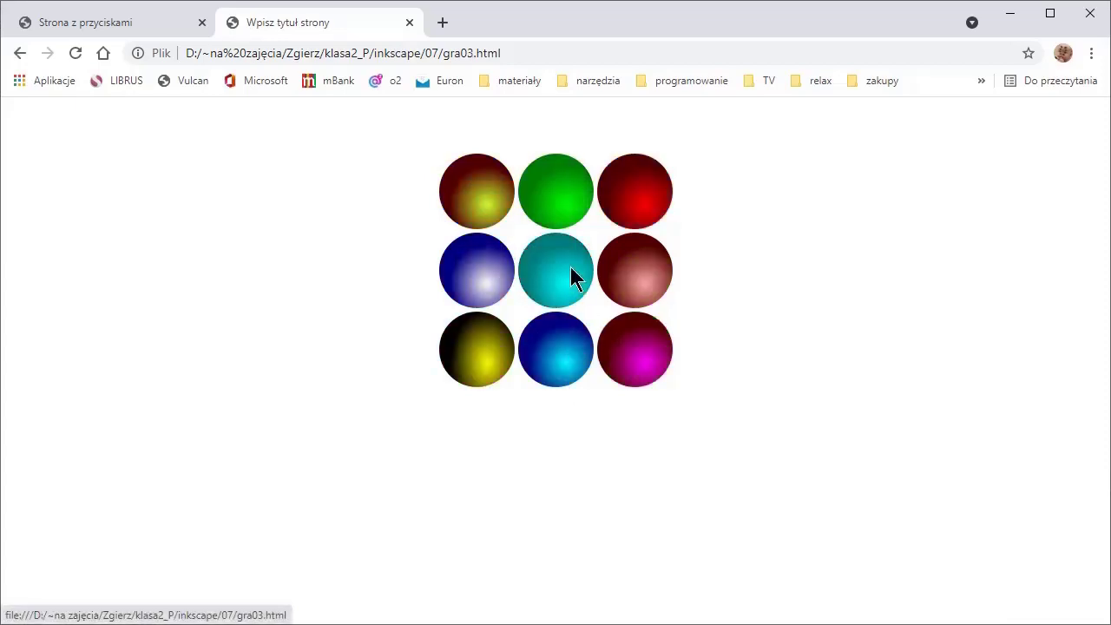
left_click(651, 193)
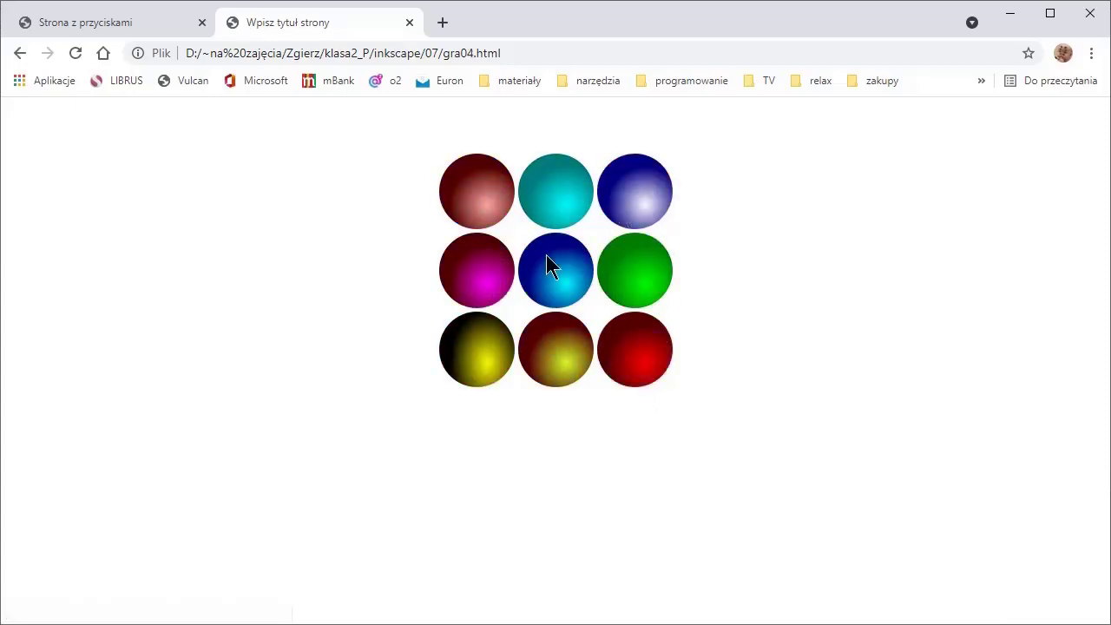
left_click(652, 363)
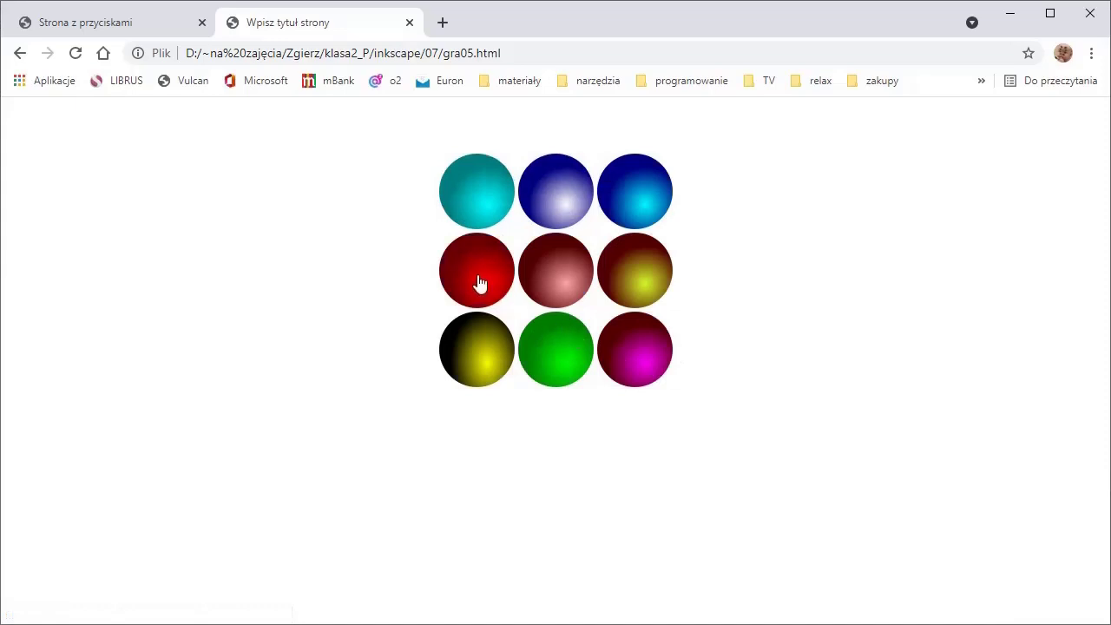
left_click(480, 283)
left_click(556, 358)
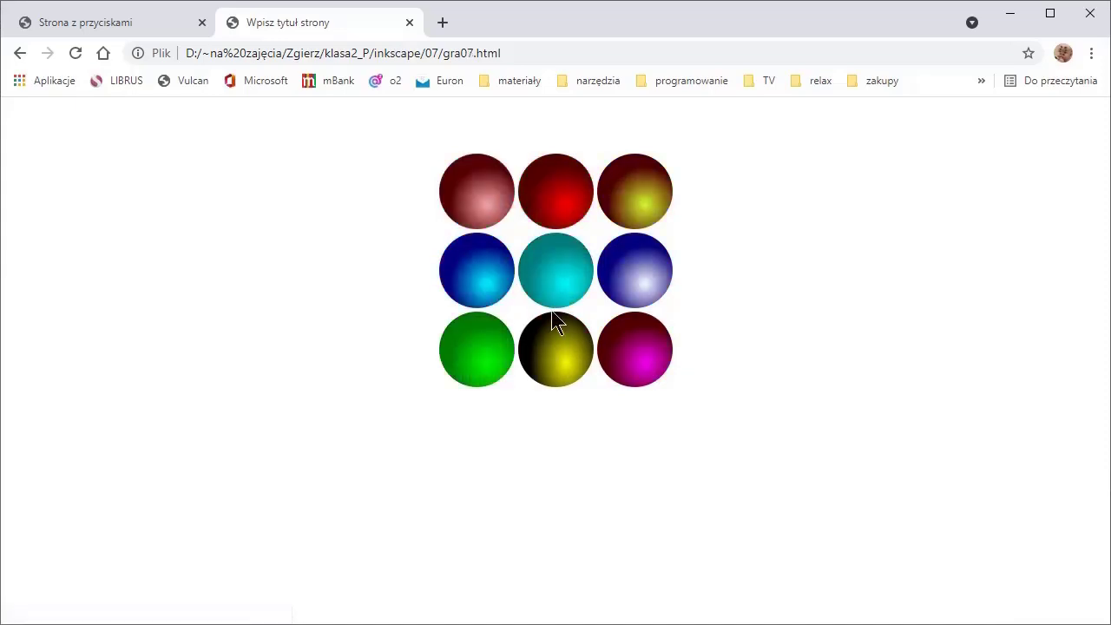
left_click(552, 196)
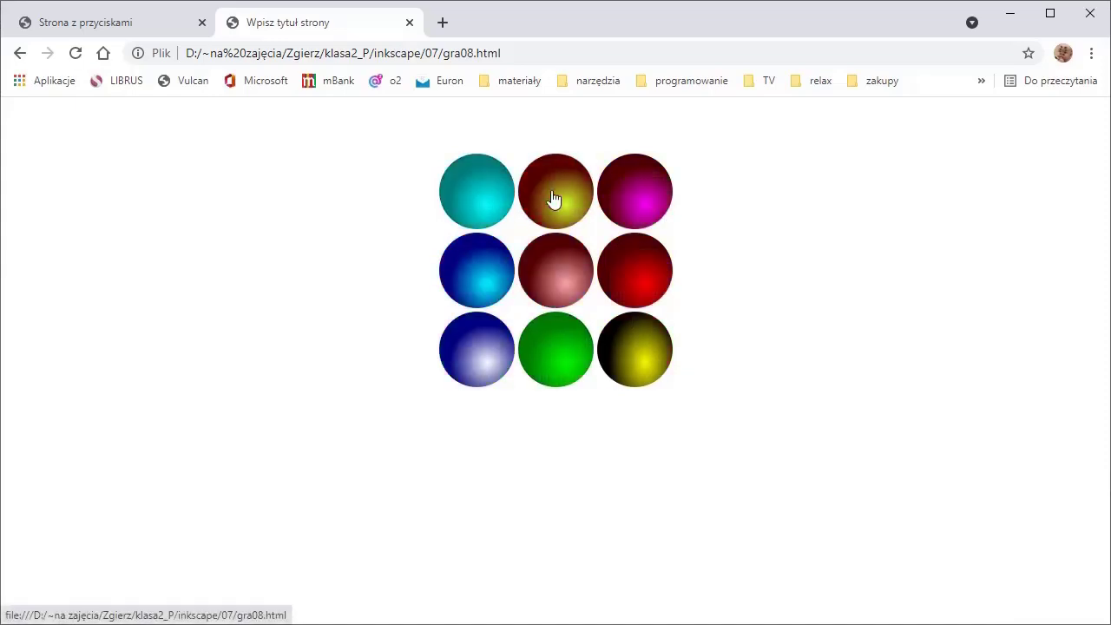
left_click(642, 278)
left_click(477, 369)
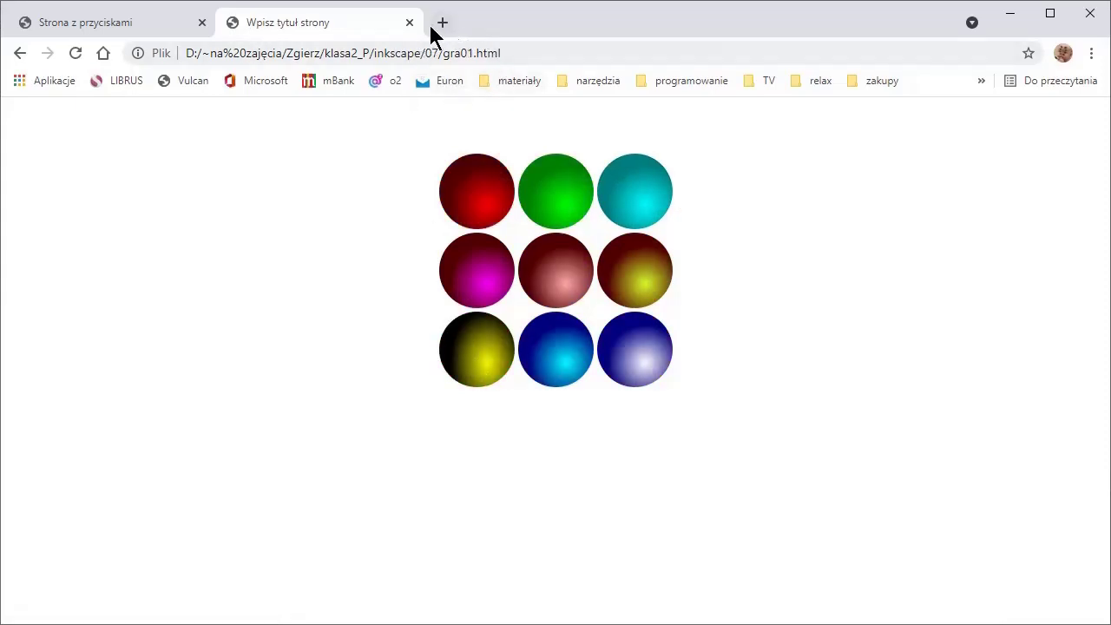
Click the red sphere through the game pages again, from gra02 to gra08
left_click(480, 191)
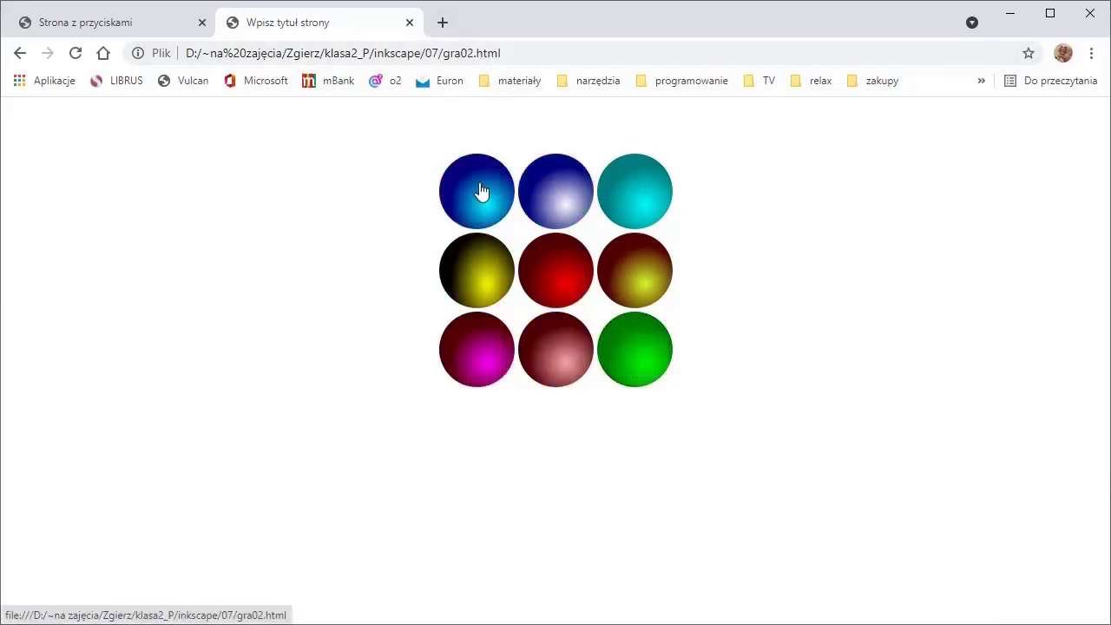
left_click(567, 275)
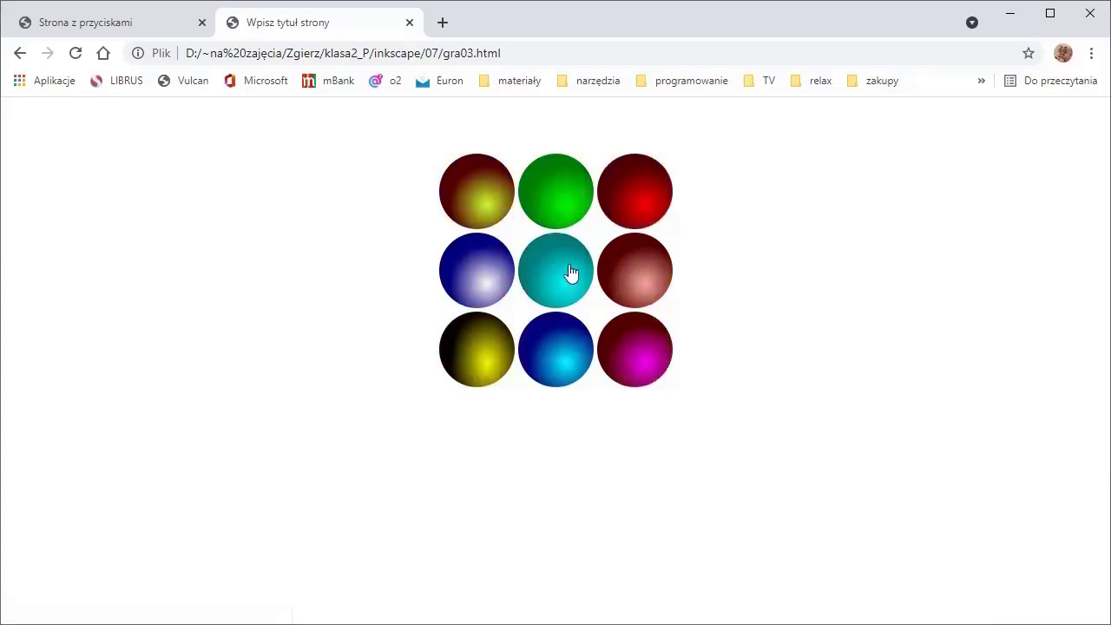
left_click(653, 198)
left_click(645, 372)
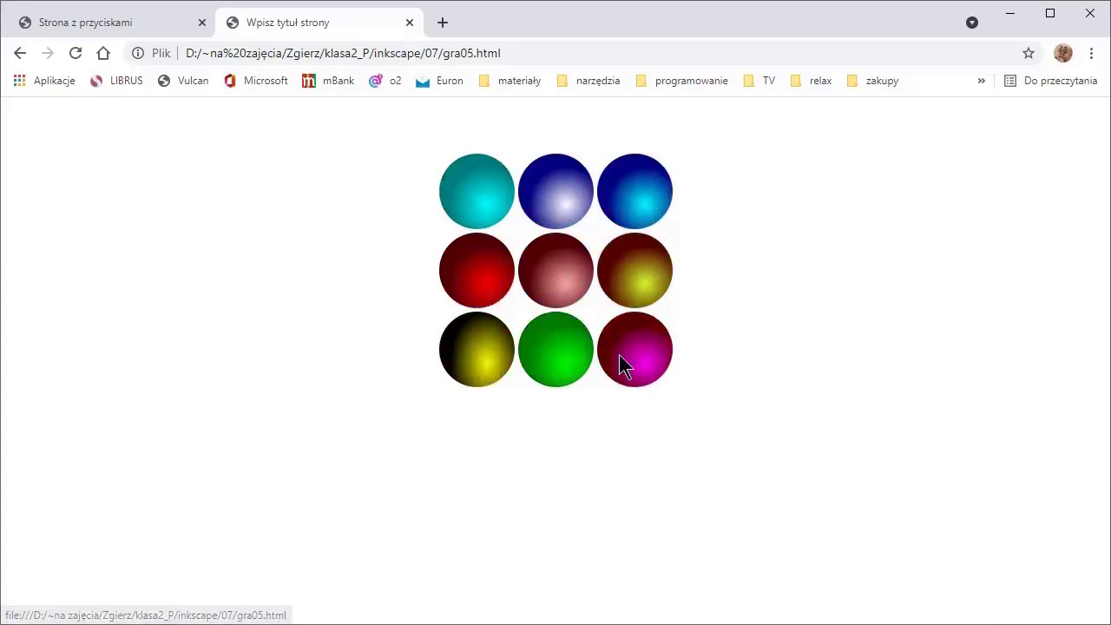
left_click(470, 276)
left_click(569, 375)
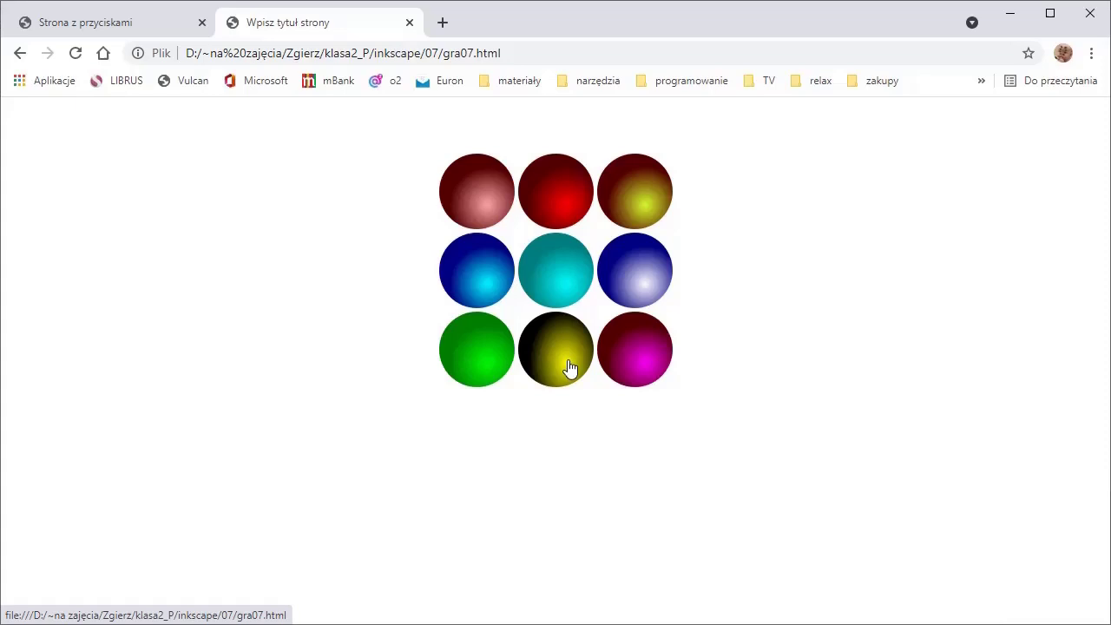
left_click(551, 200)
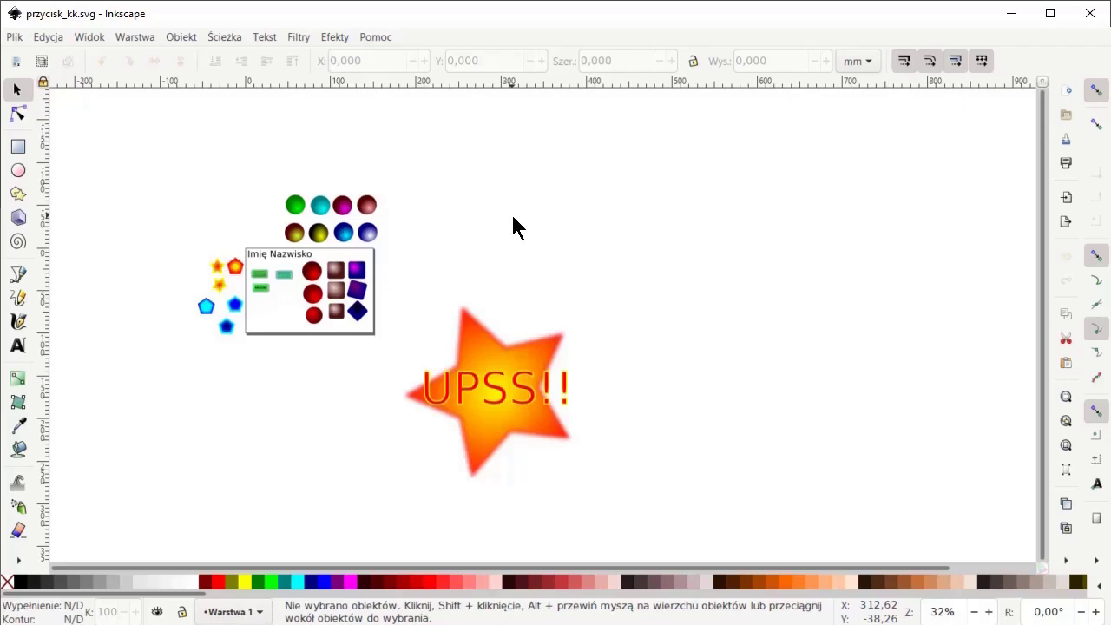
Fit the whole przycisk_kk.svg page to the window and scroll the canvas left
key("5")
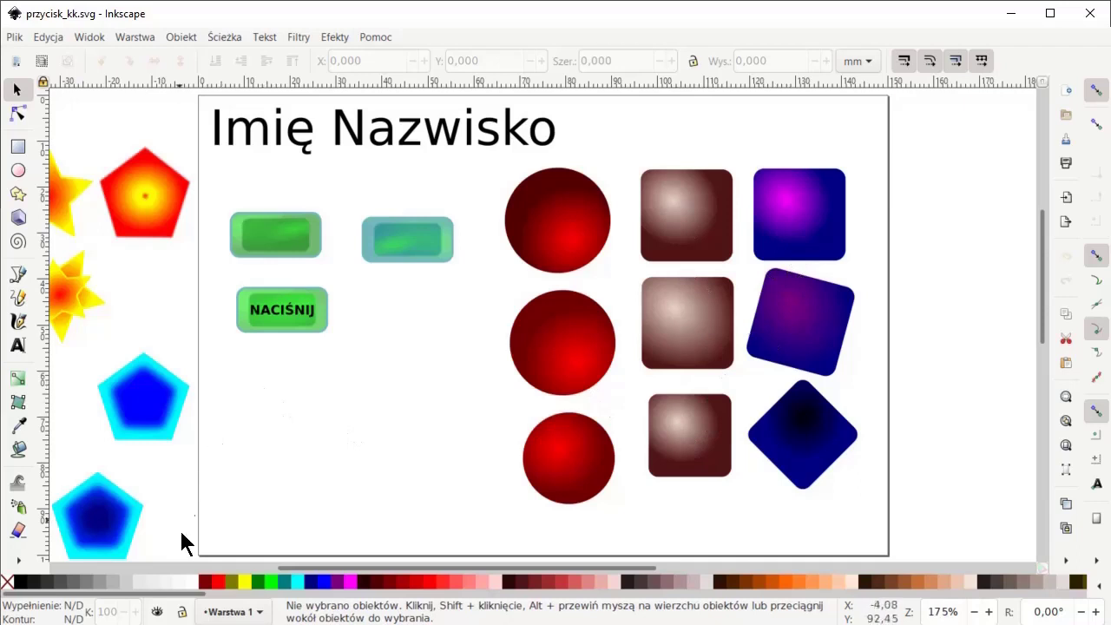
scroll(464, 566, "left", 5)
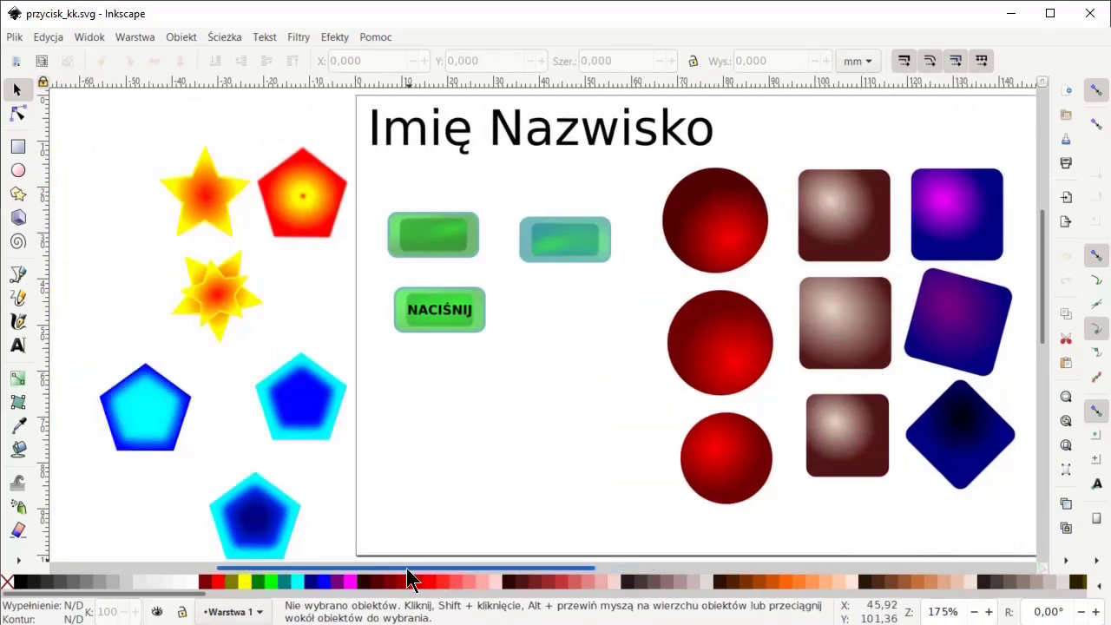
left_click_drag(406, 568, 456, 566)
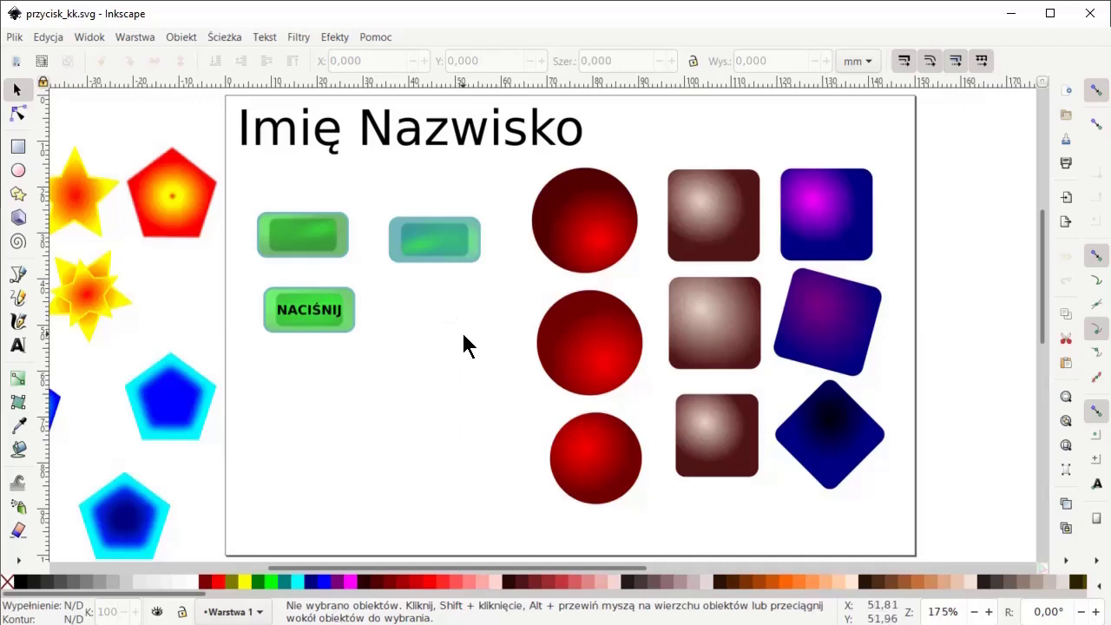
Select the top red circle and set up its PNG export as ellipse3206.png, 87×87 px
left_click(591, 213)
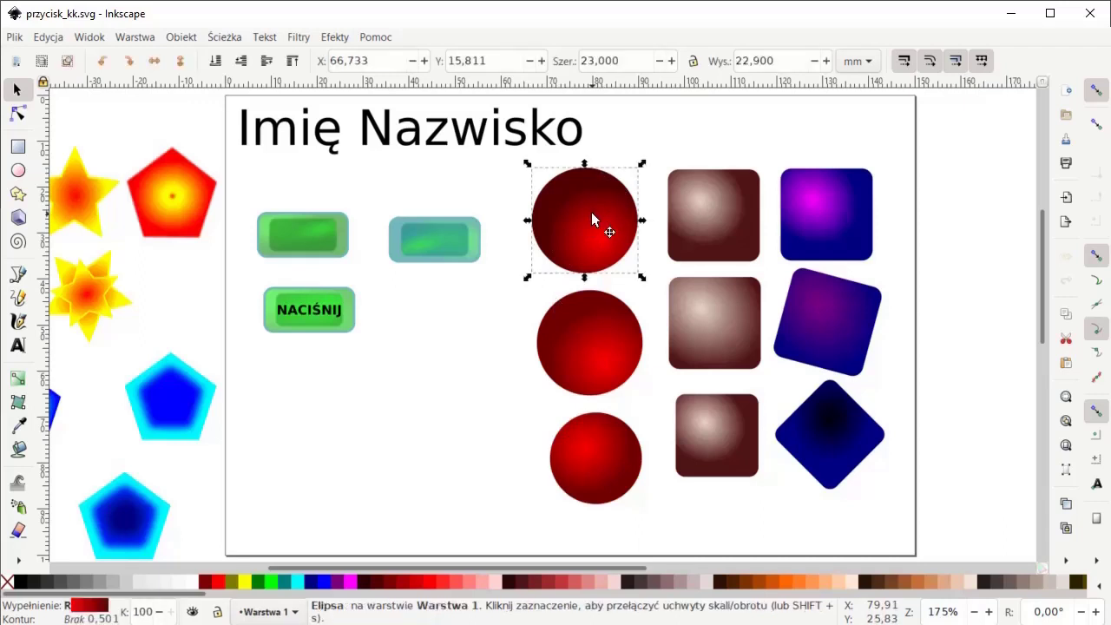
left_click(14, 38)
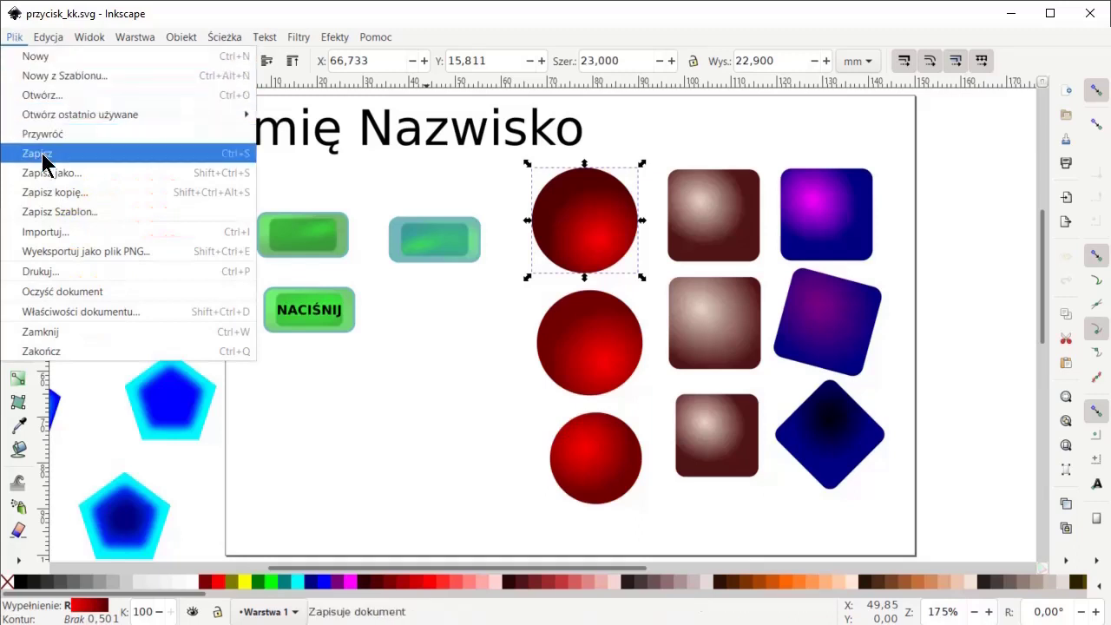
left_click(73, 251)
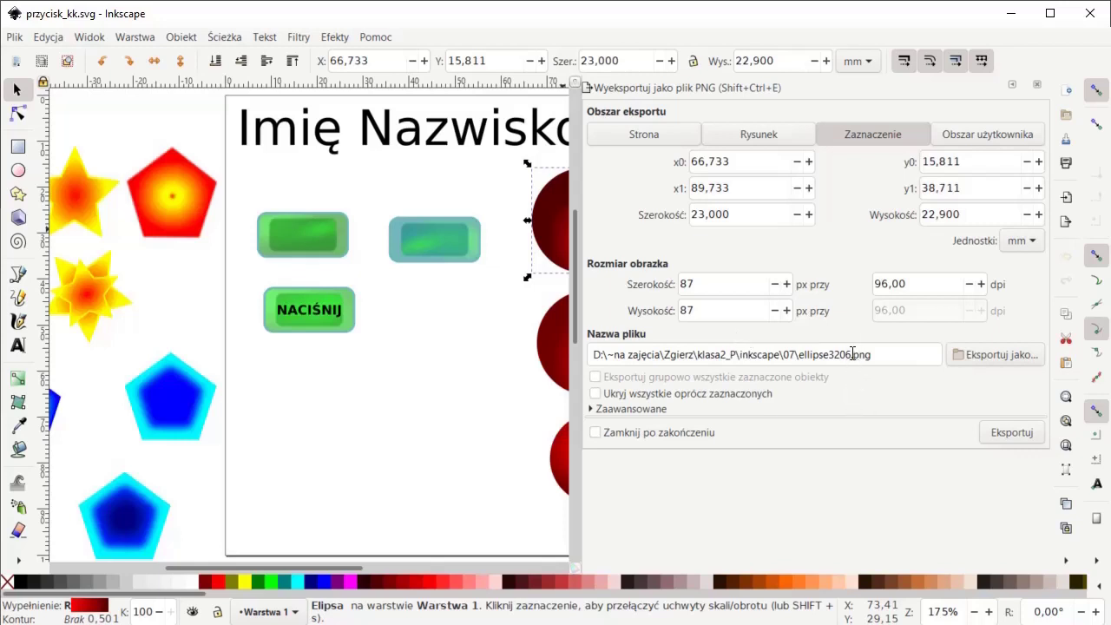
Export the top red circle as 001.png, then deselect it
left_click_drag(854, 358, 798, 355)
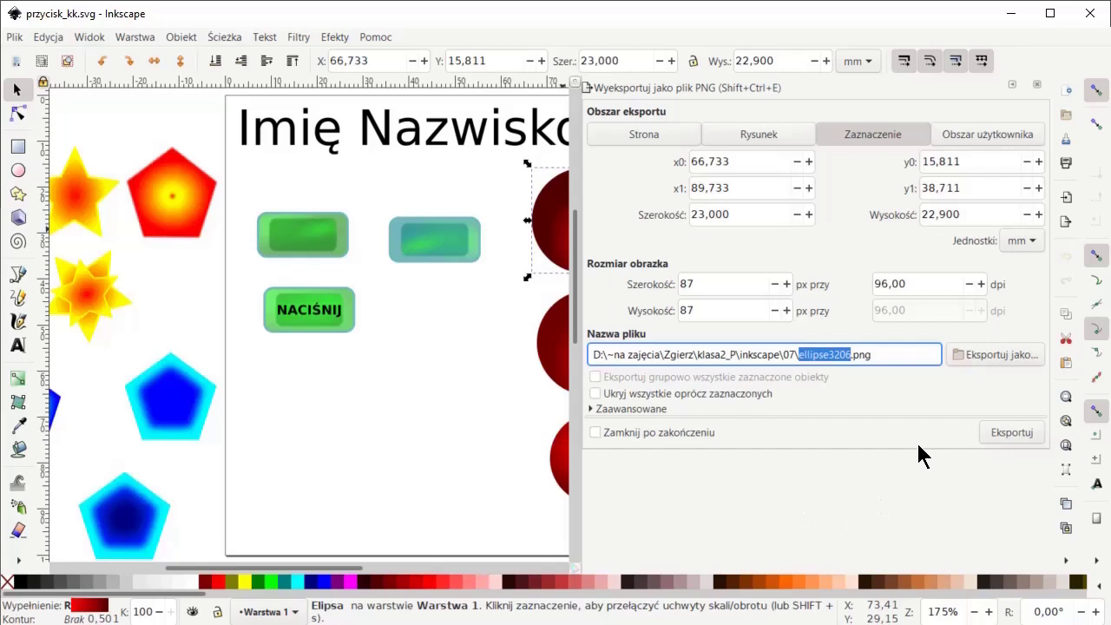
type("001")
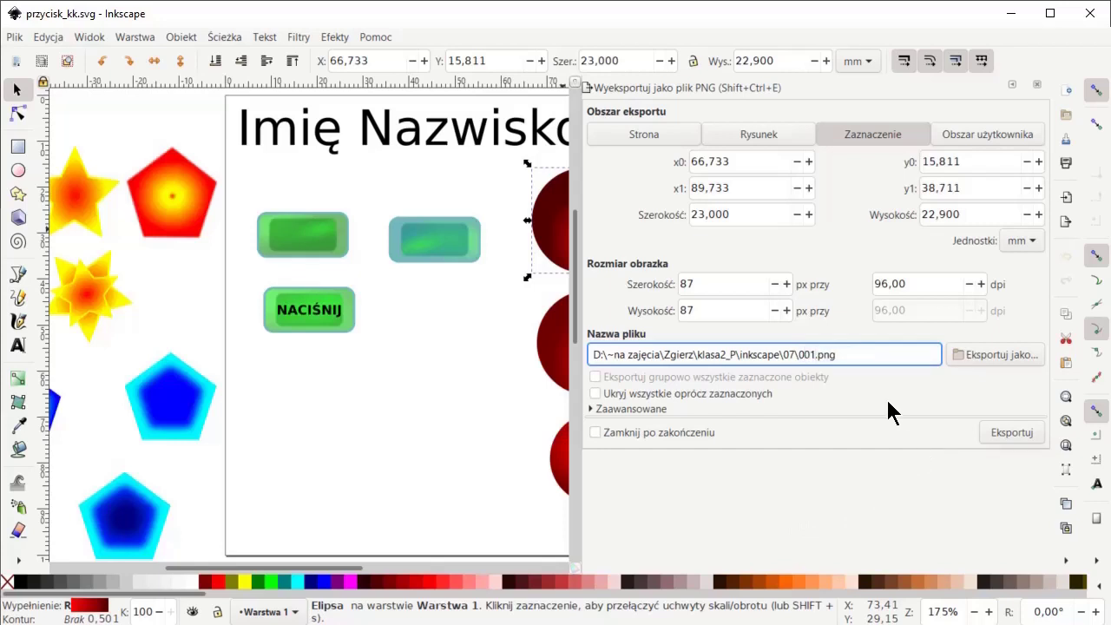
left_click(1012, 434)
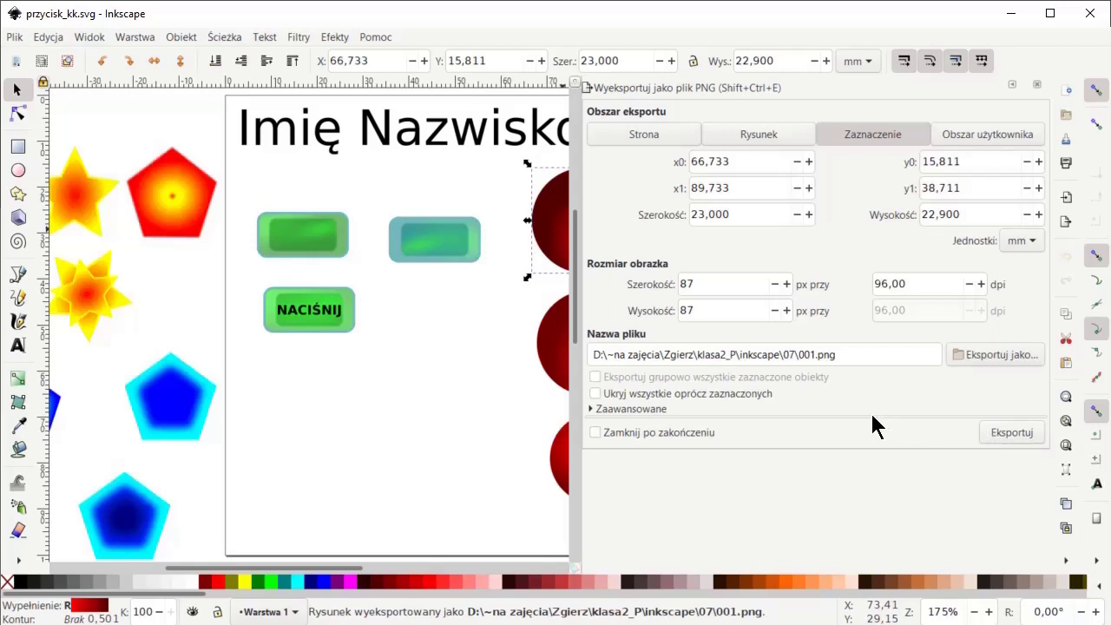
left_click(469, 389)
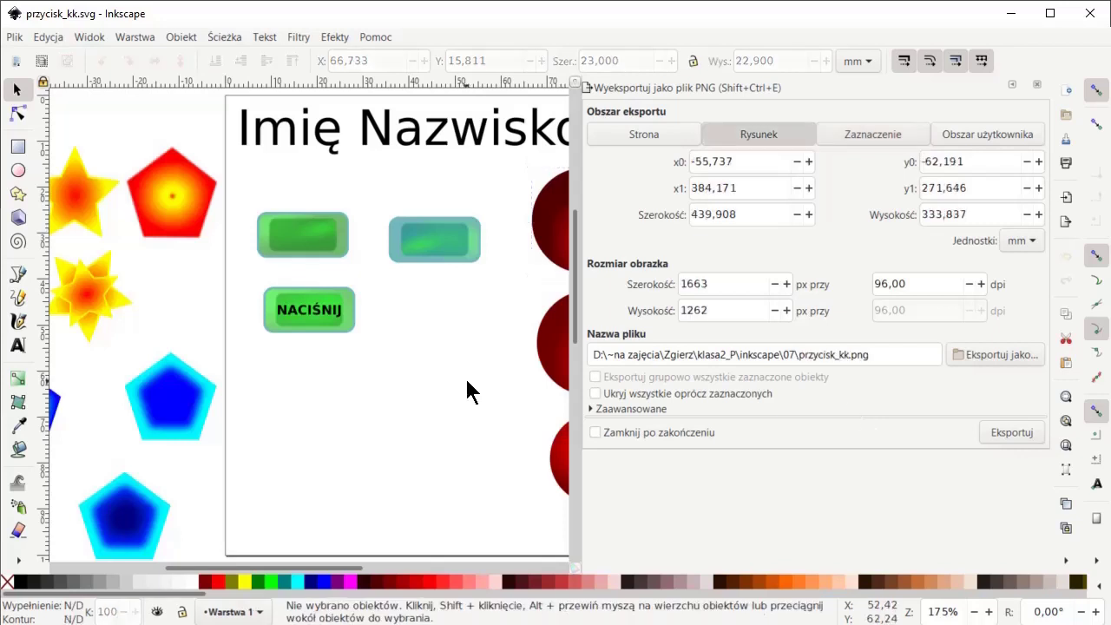
Select the middle red circle and export it as 002.png at 87×87 px
left_click(548, 345)
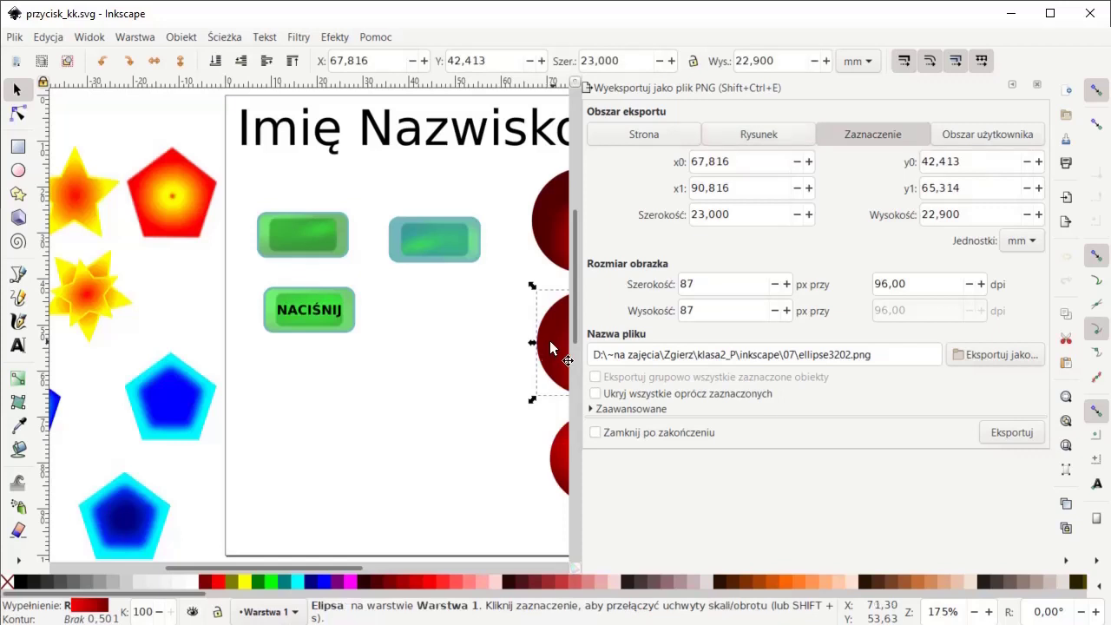
left_click(851, 354)
left_click_drag(852, 354, 799, 354)
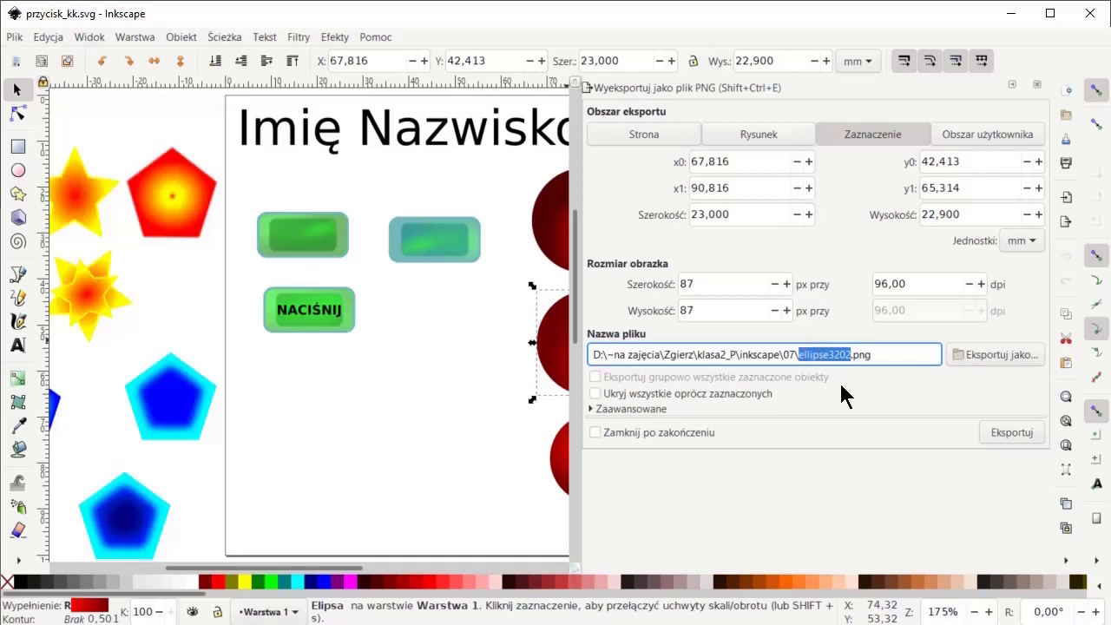
type("00")
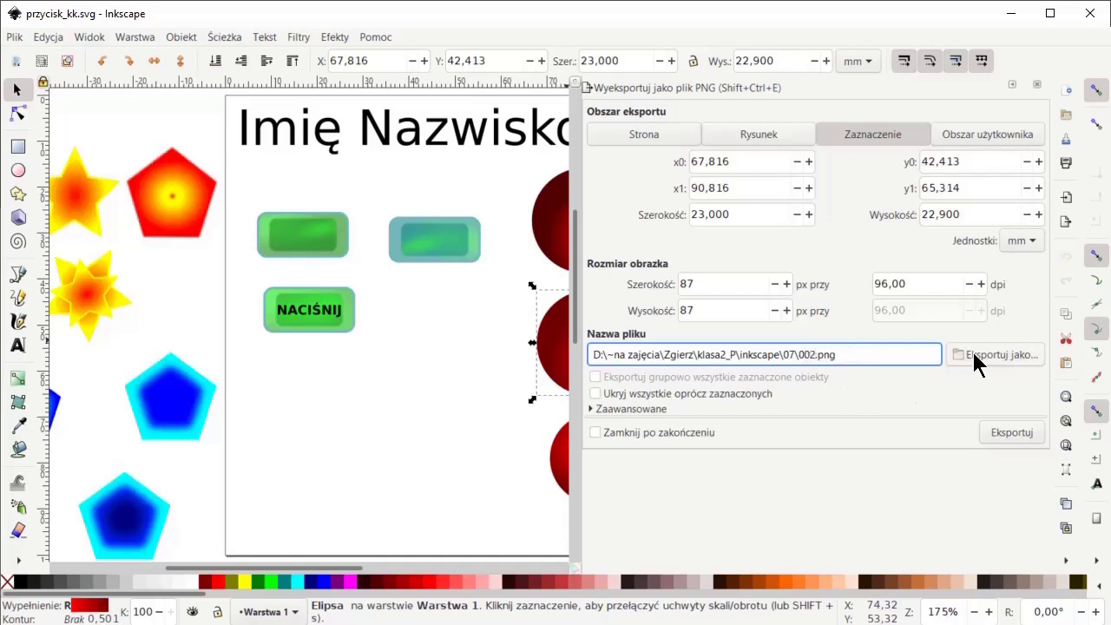
left_click(1016, 433)
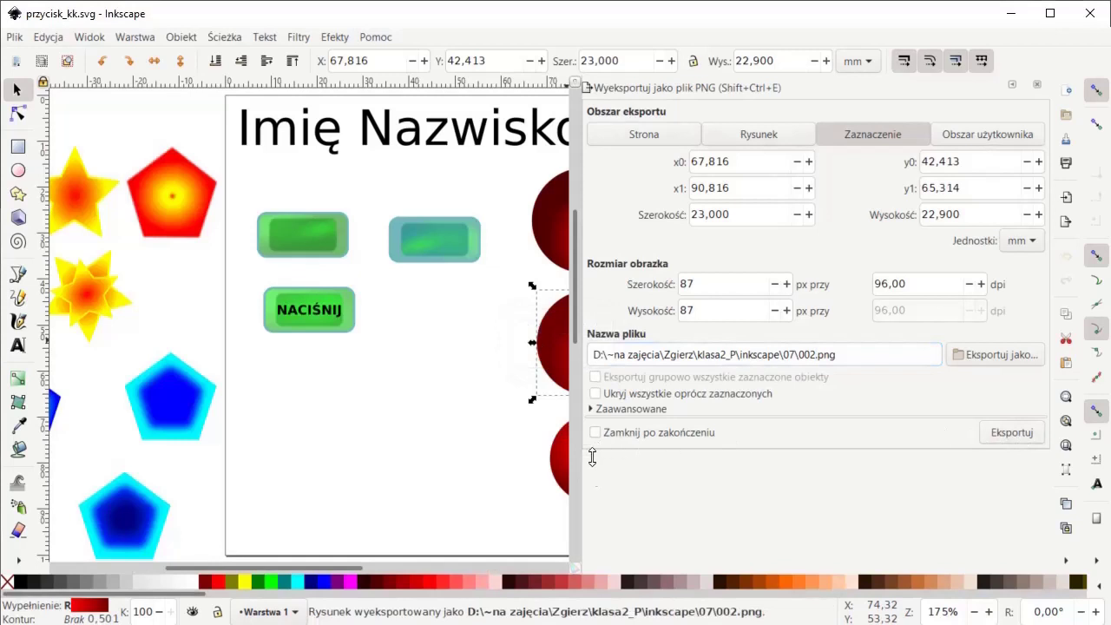
Export the lower red circle as 003.png, then switch to przyciski.html in Notepad++
left_click(563, 450)
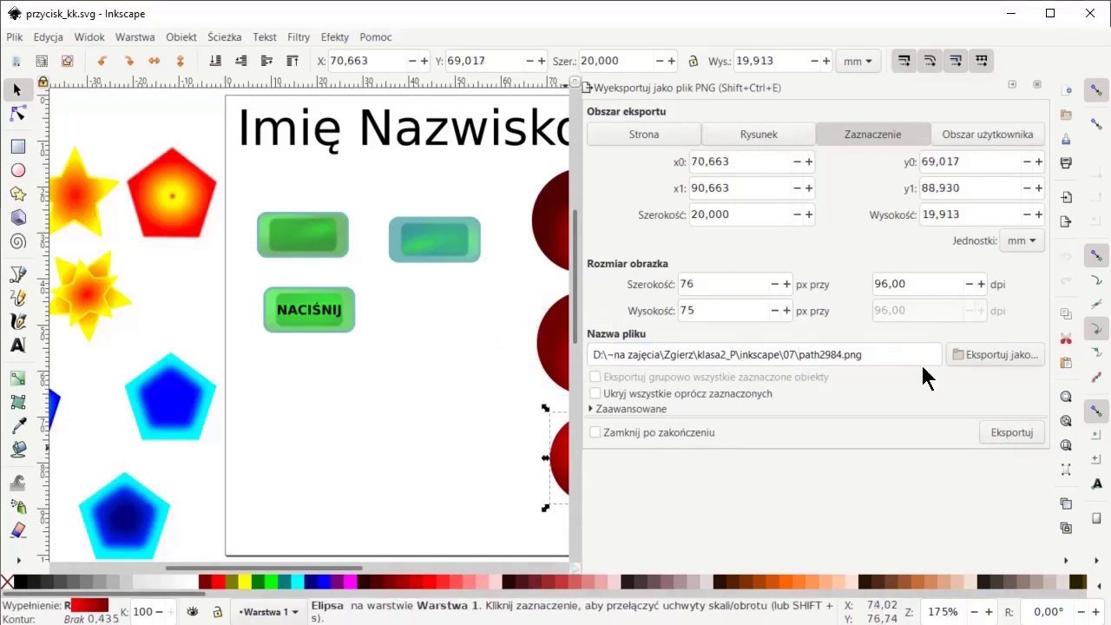
left_click(844, 354)
key("BackSpace")
key("BackSpace")
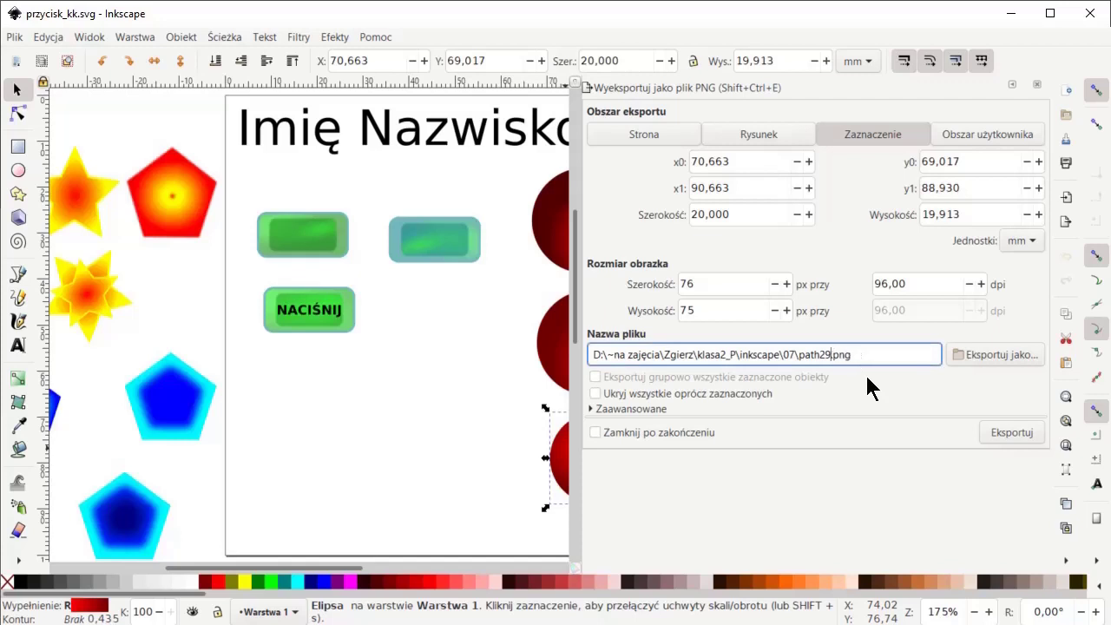
key("BackSpace")
key("BackSpace")
key("BackSpace")
key("BackSpace")
key("BackSpace")
key("BackSpace")
type("003")
left_click(1018, 436)
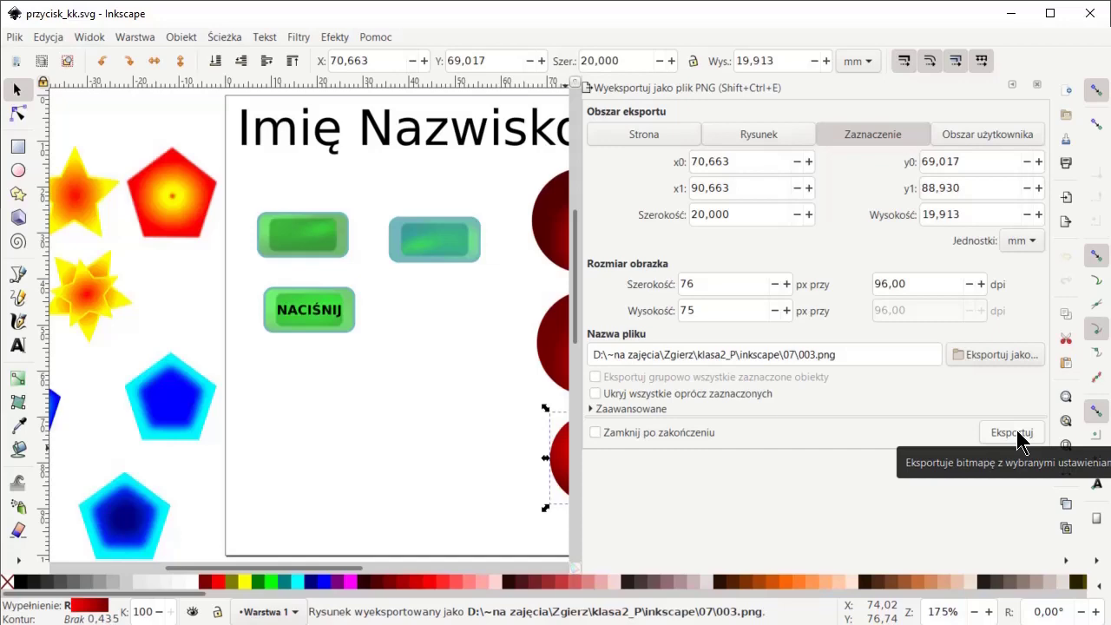
key("alt+Tab")
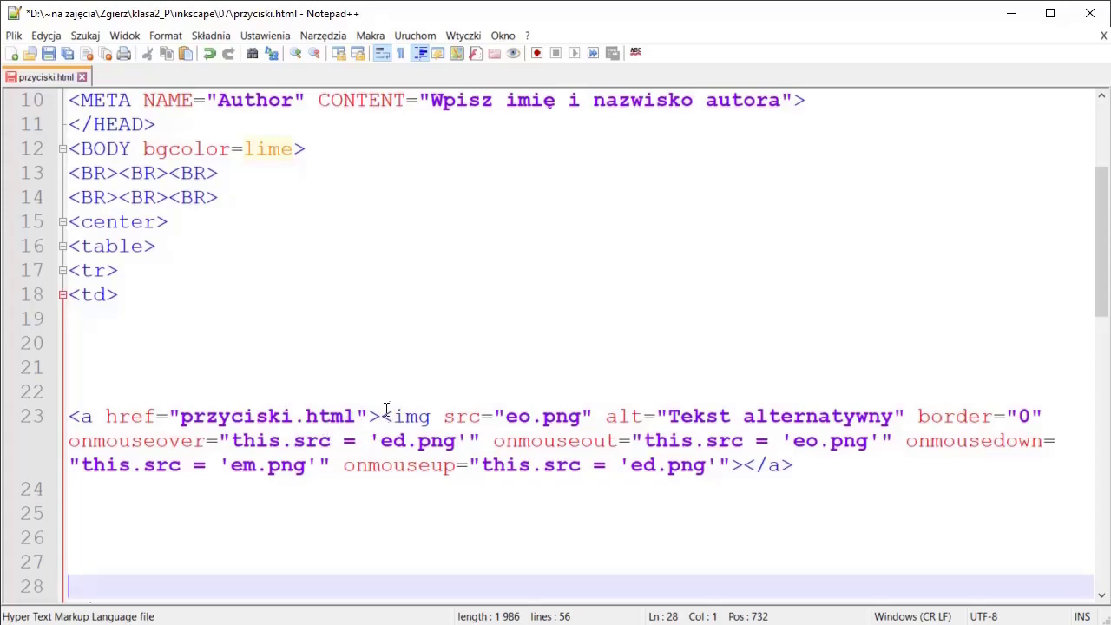
On line 23, set src to 001.png, onmouseover to 002.png and onmouseout to 001.png
left_click(387, 417)
mouse_move(387, 417)
left_mouse_down()
mouse_move(770, 467)
mouse_move(745, 467)
left_mouse_up()
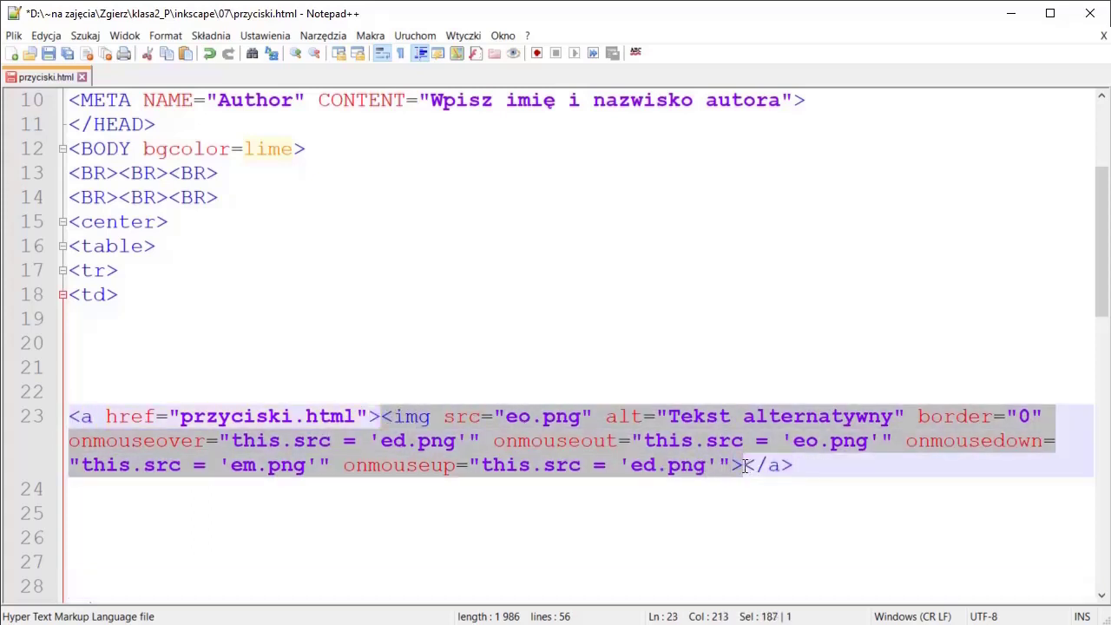
left_click(495, 524)
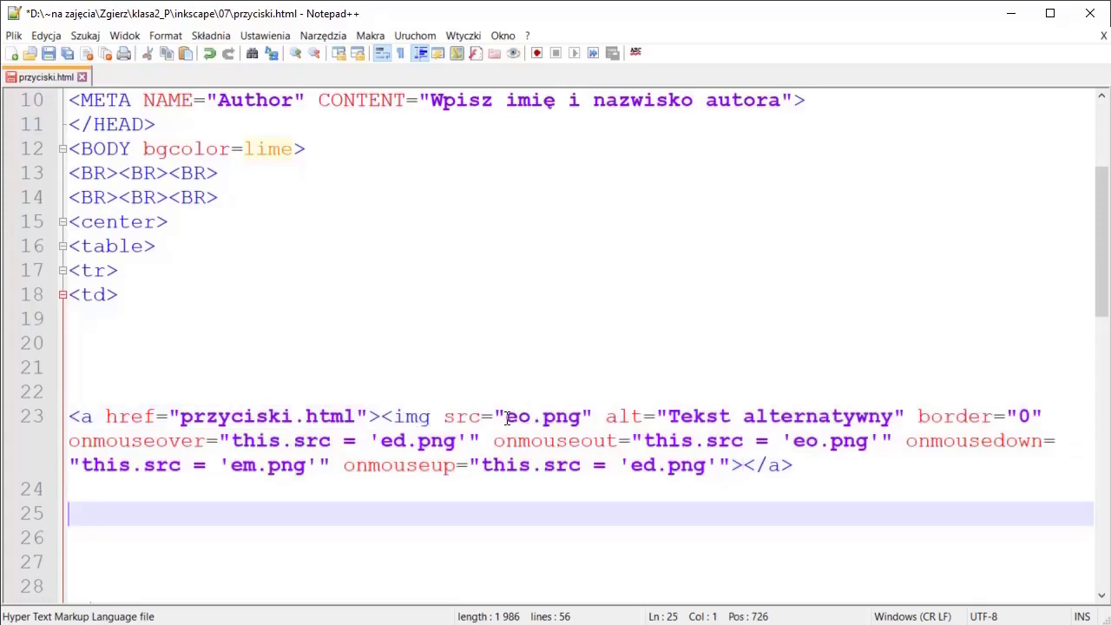
left_click_drag(507, 418, 528, 419)
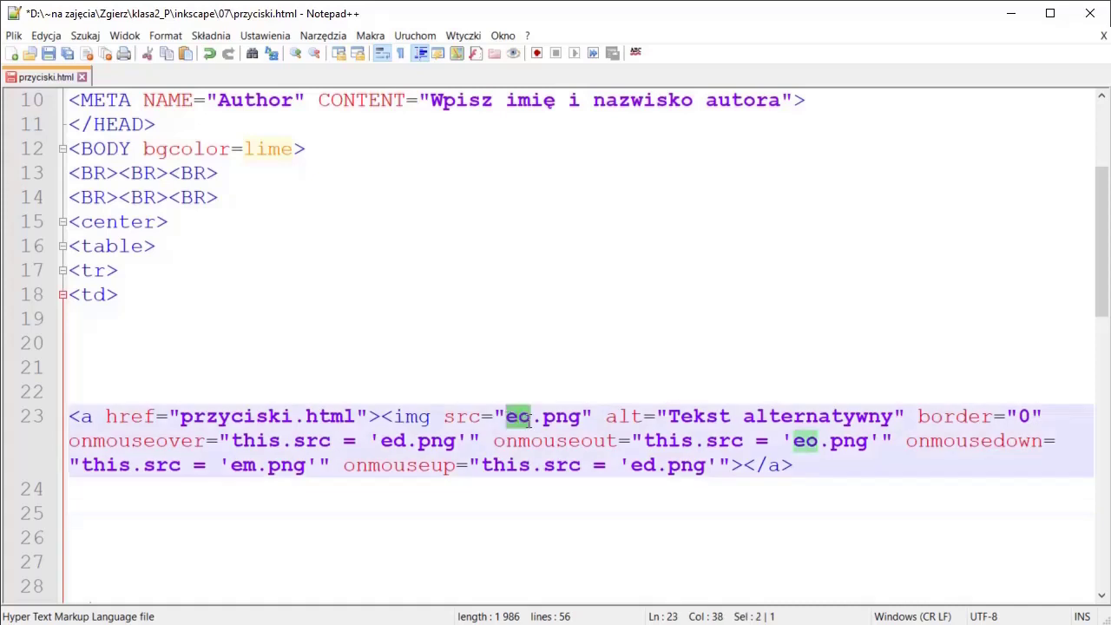
type("00")
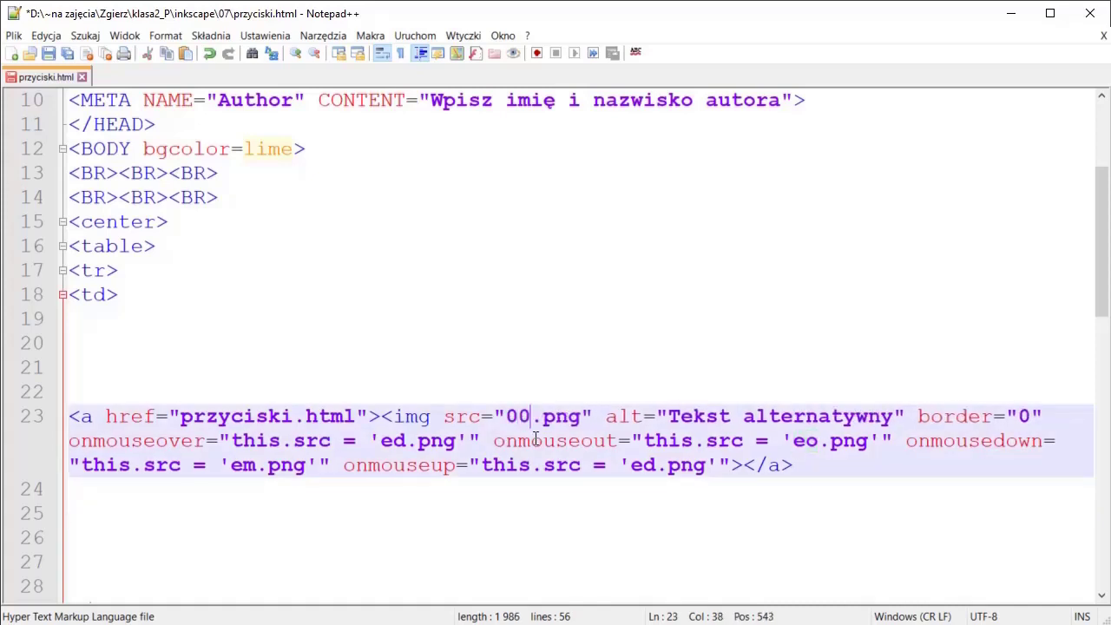
type("1")
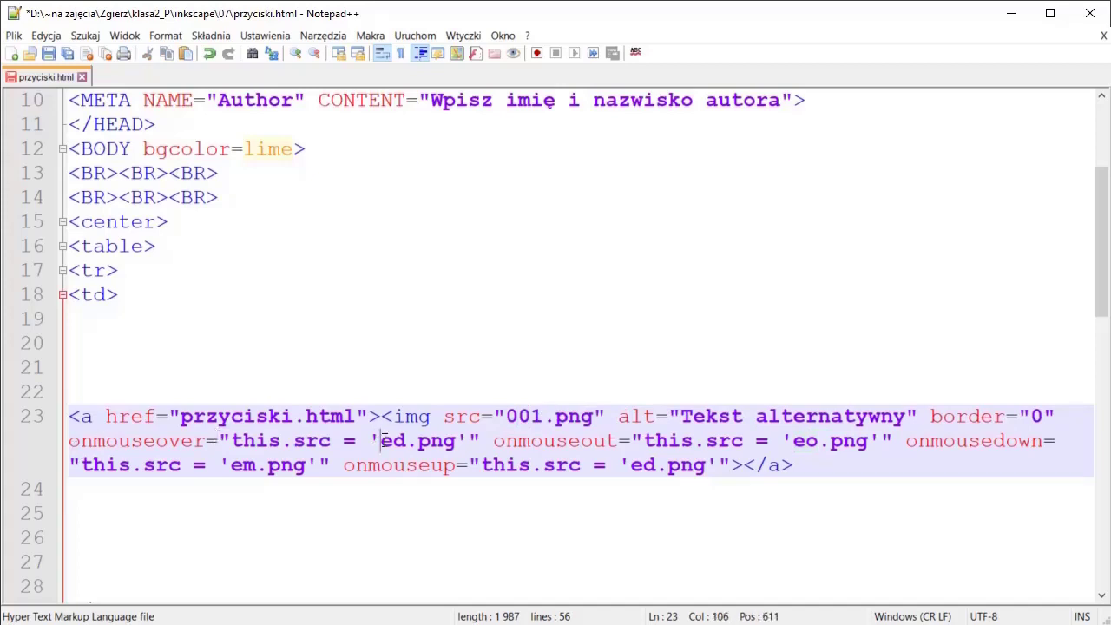
left_click_drag(382, 440, 406, 441)
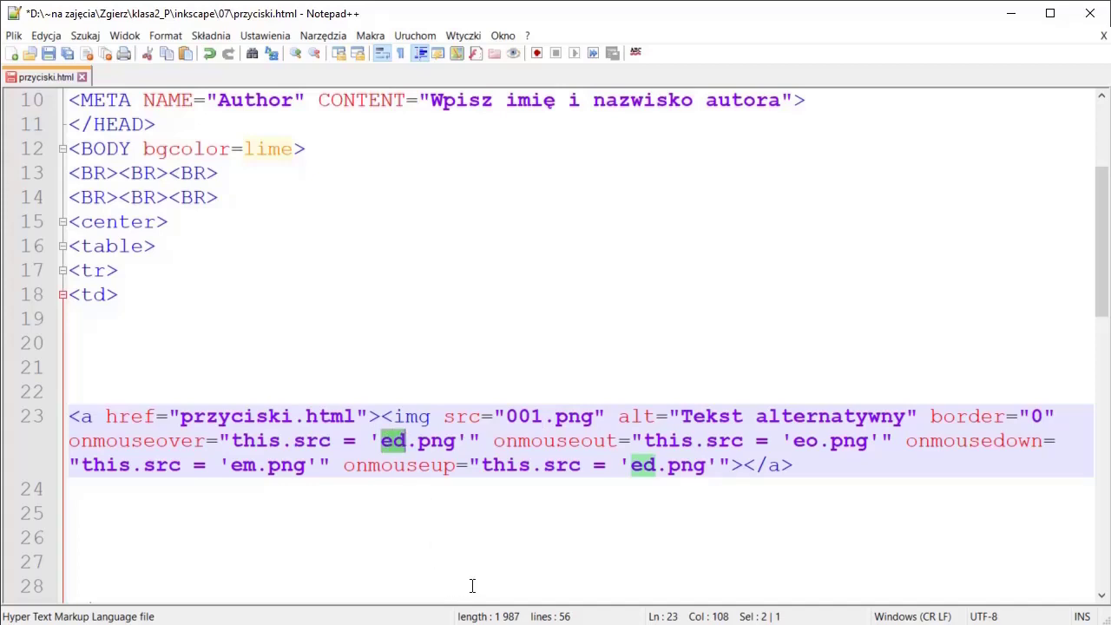
type("002")
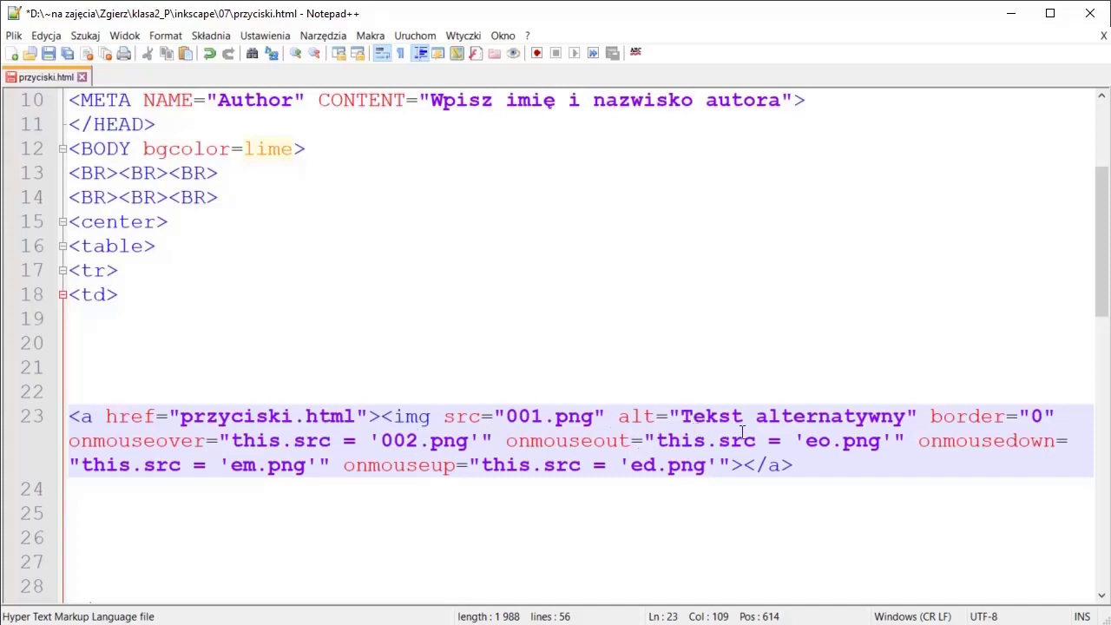
double_click(814, 445)
type("ed")
double_click(821, 442)
type("0")
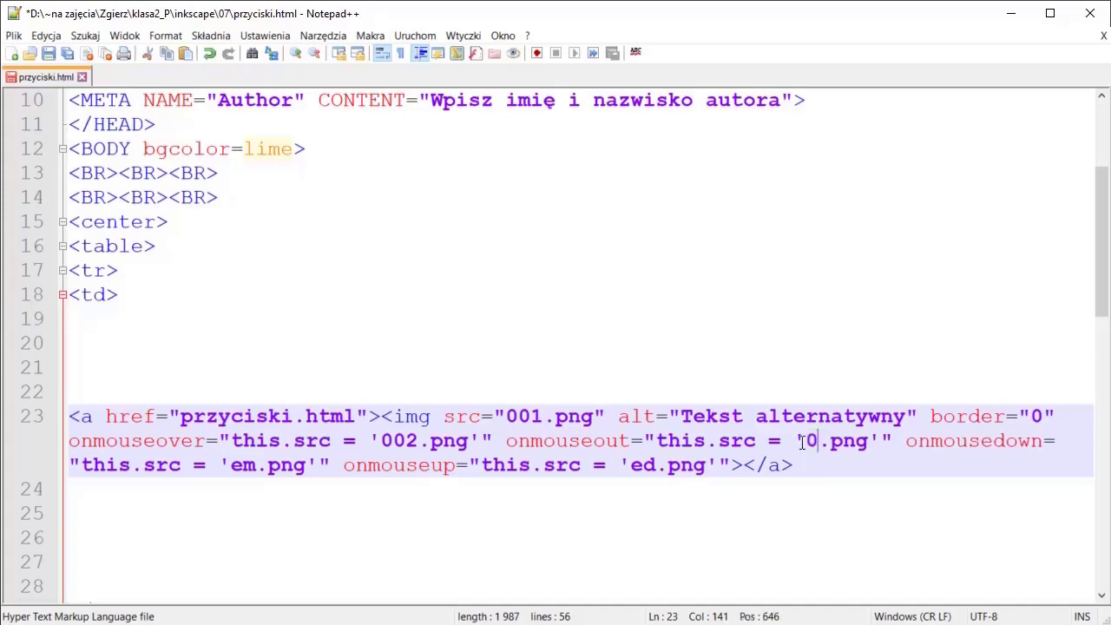
type("01")
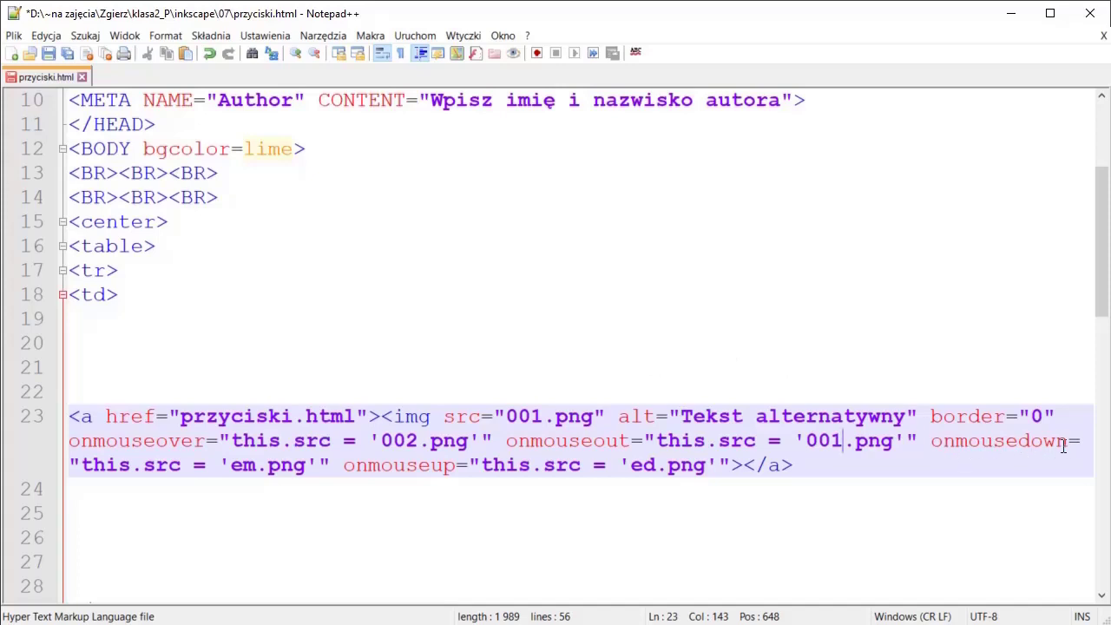
Change line 23's onmousedown image to 003.png and onmouseup image to 001.png
left_click_drag(231, 467, 256, 467)
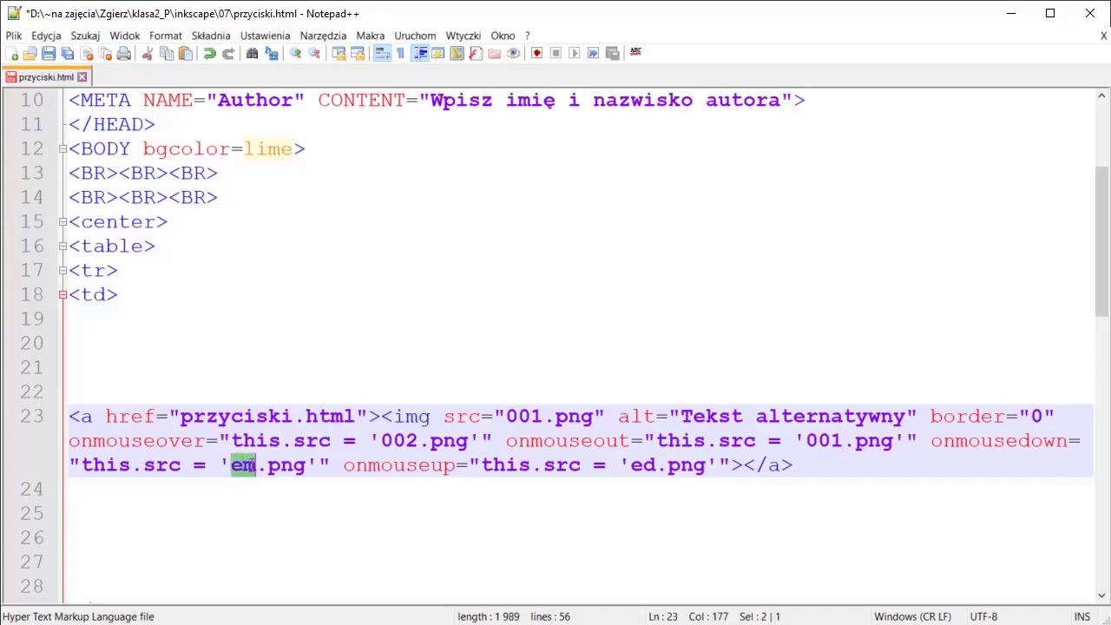
type("00")
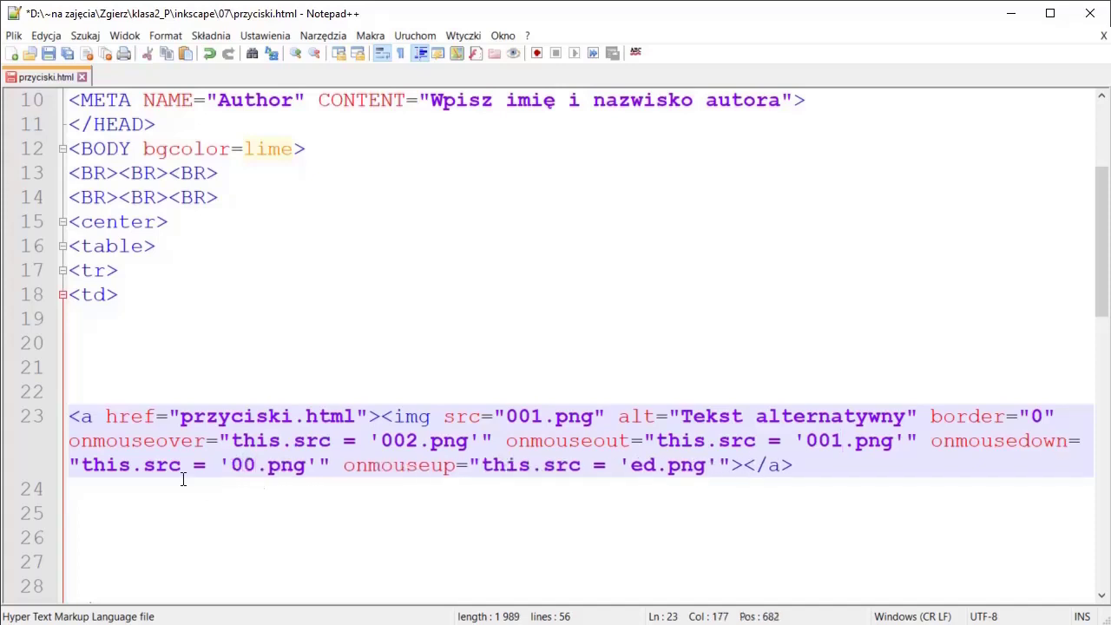
type("3")
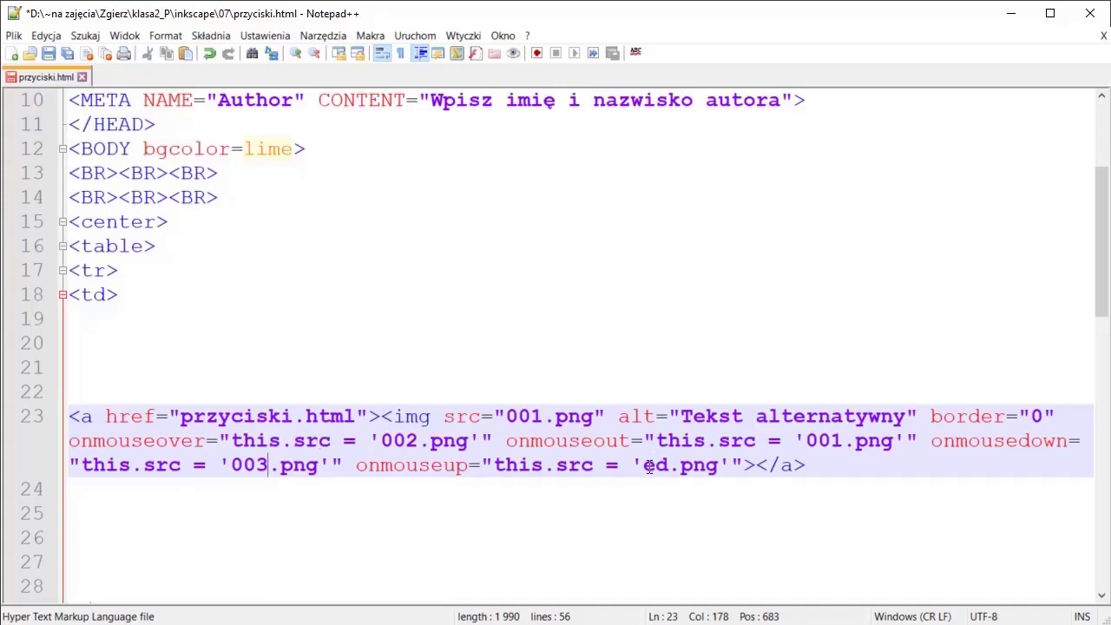
left_click_drag(643, 465, 670, 466)
type("0")
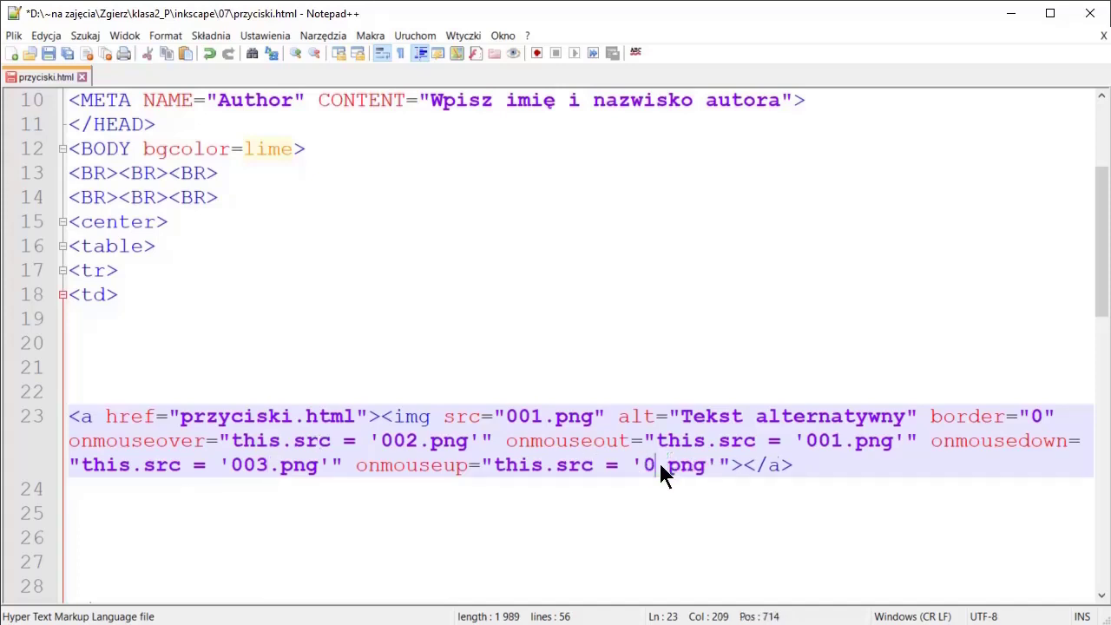
type("01")
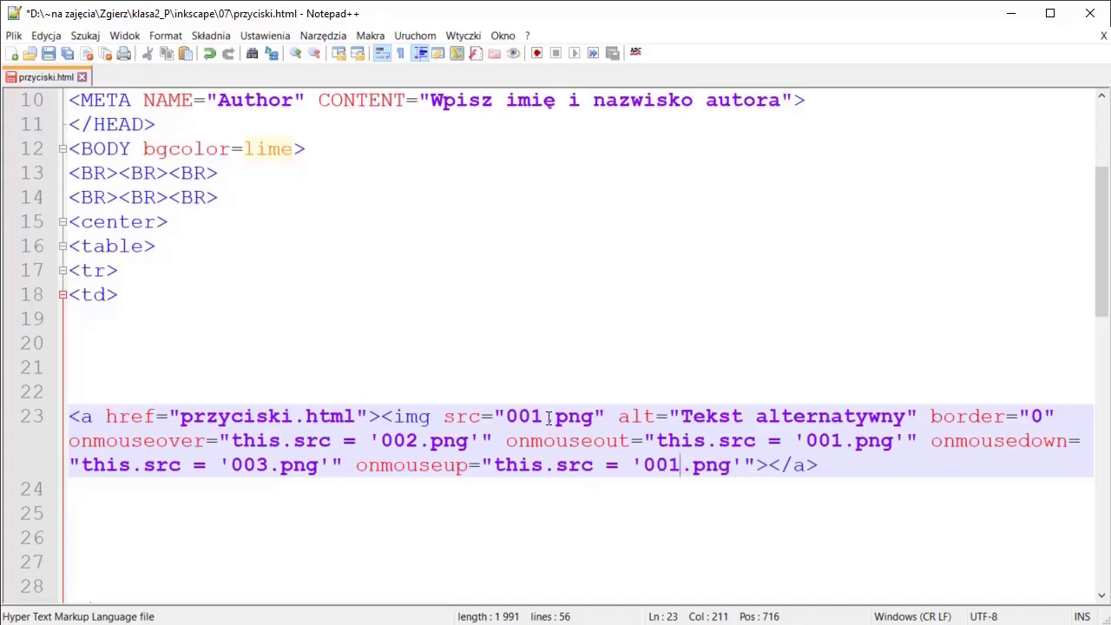
left_click_drag(441, 406, 603, 412)
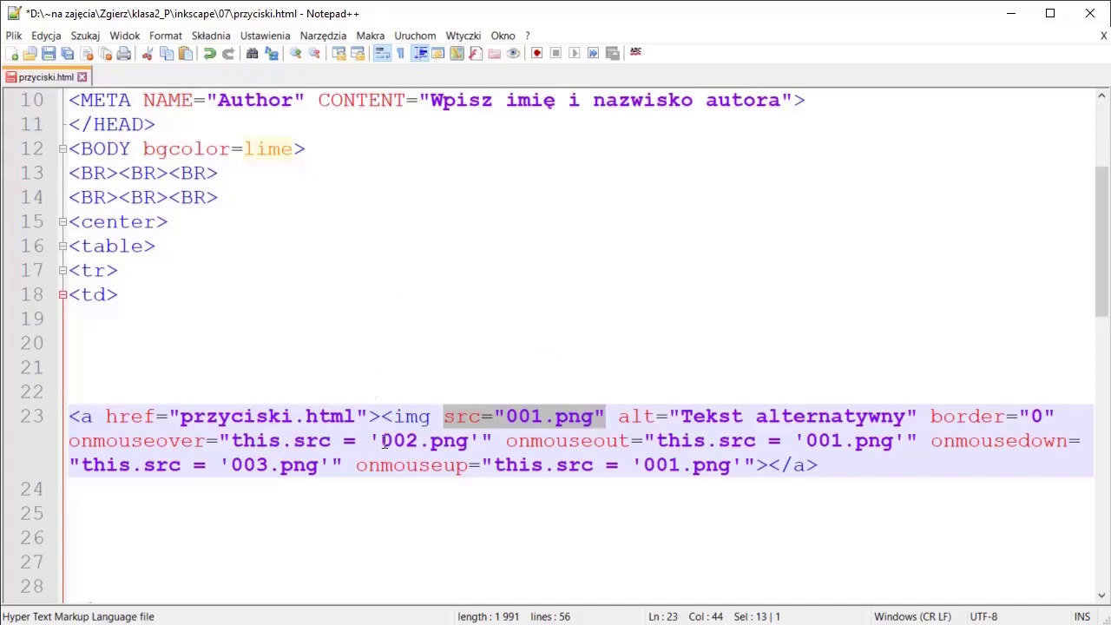
Highlight the 002, 001, 003 and 001 image names and the przyciski.html link target
left_click_drag(381, 441, 472, 443)
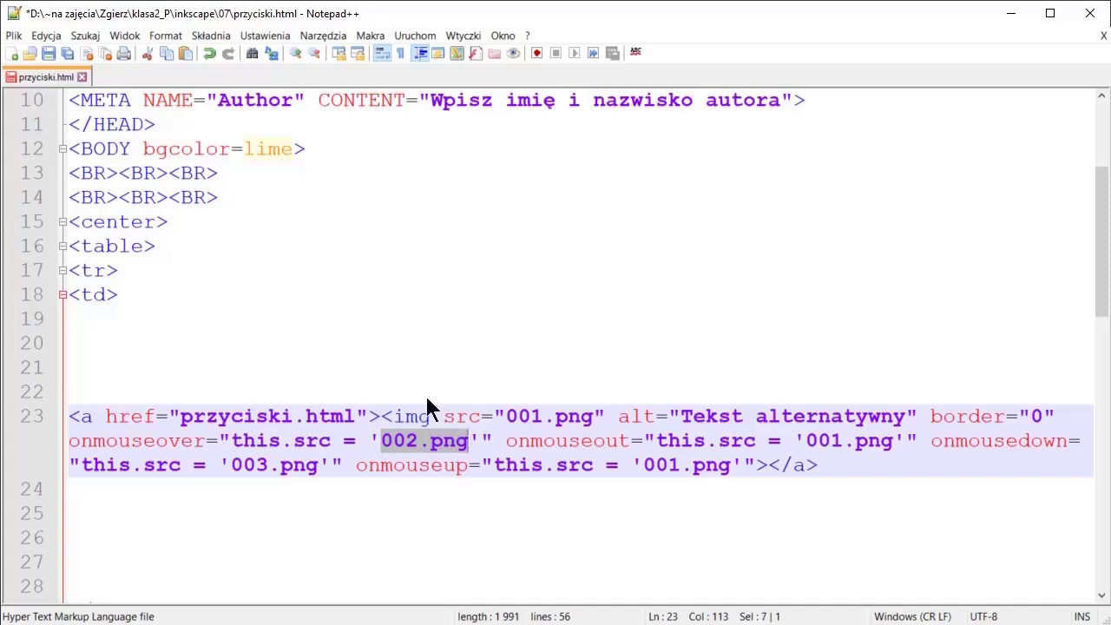
left_click(807, 441)
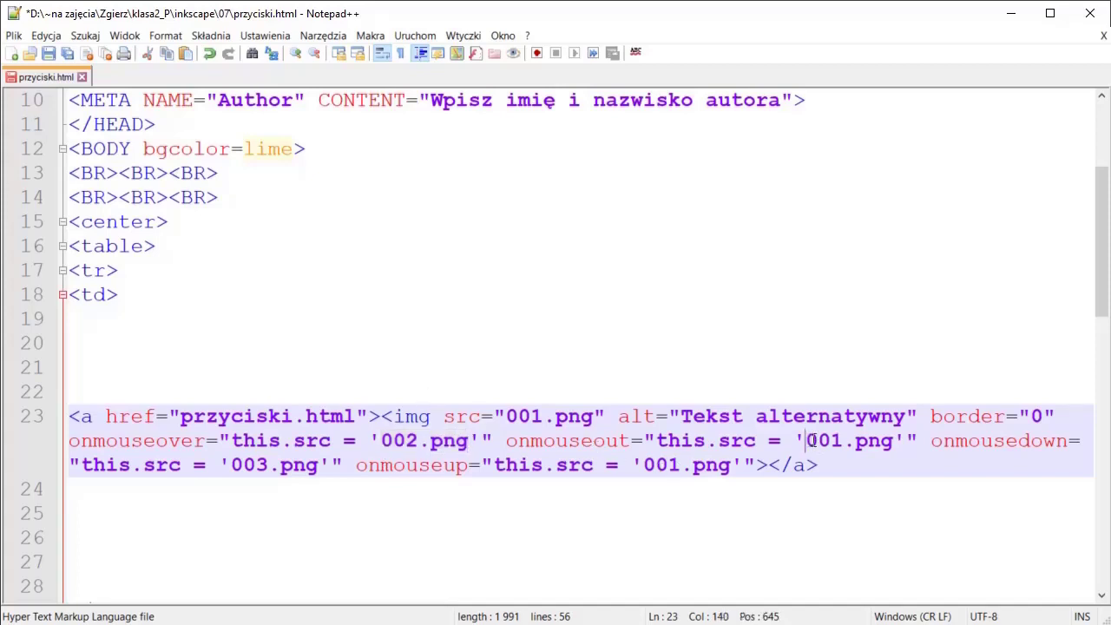
left_click_drag(809, 441, 841, 441)
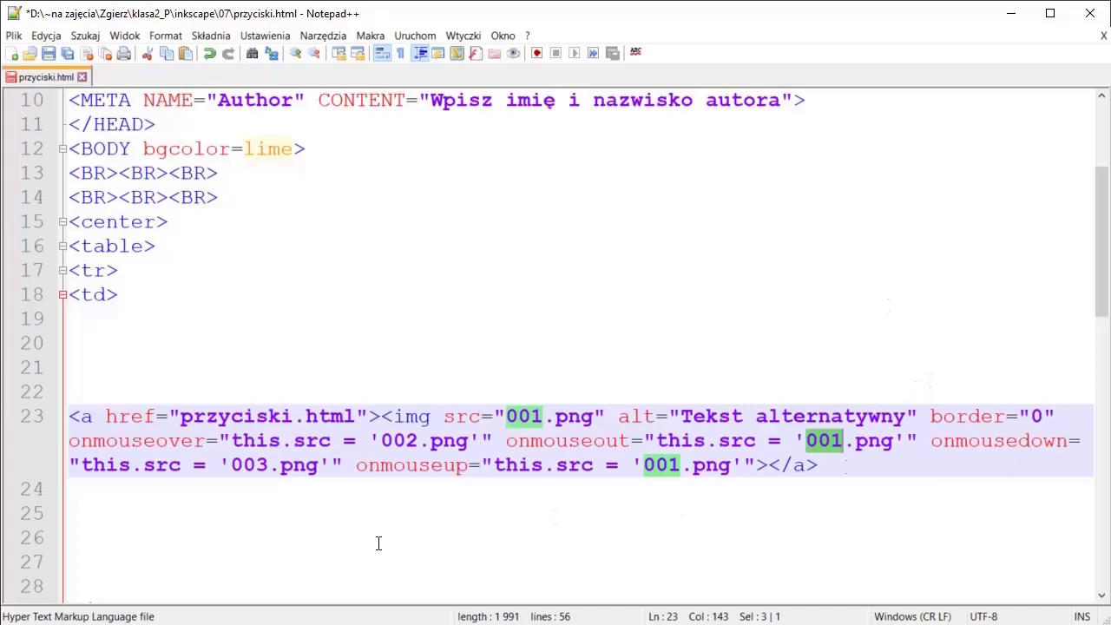
left_click_drag(231, 467, 268, 466)
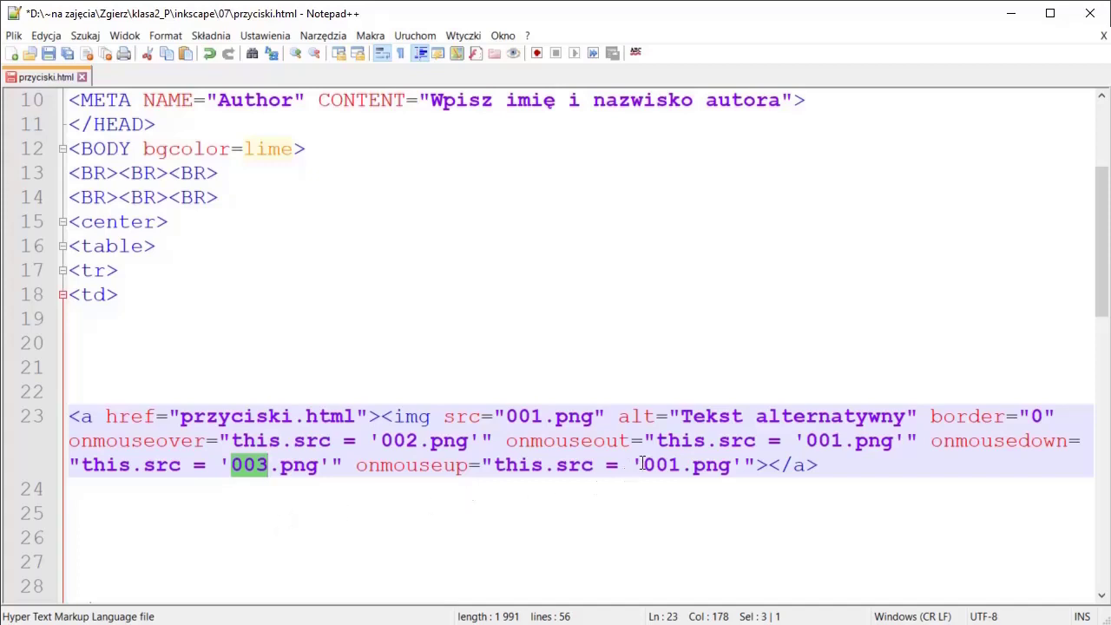
left_click_drag(643, 465, 679, 465)
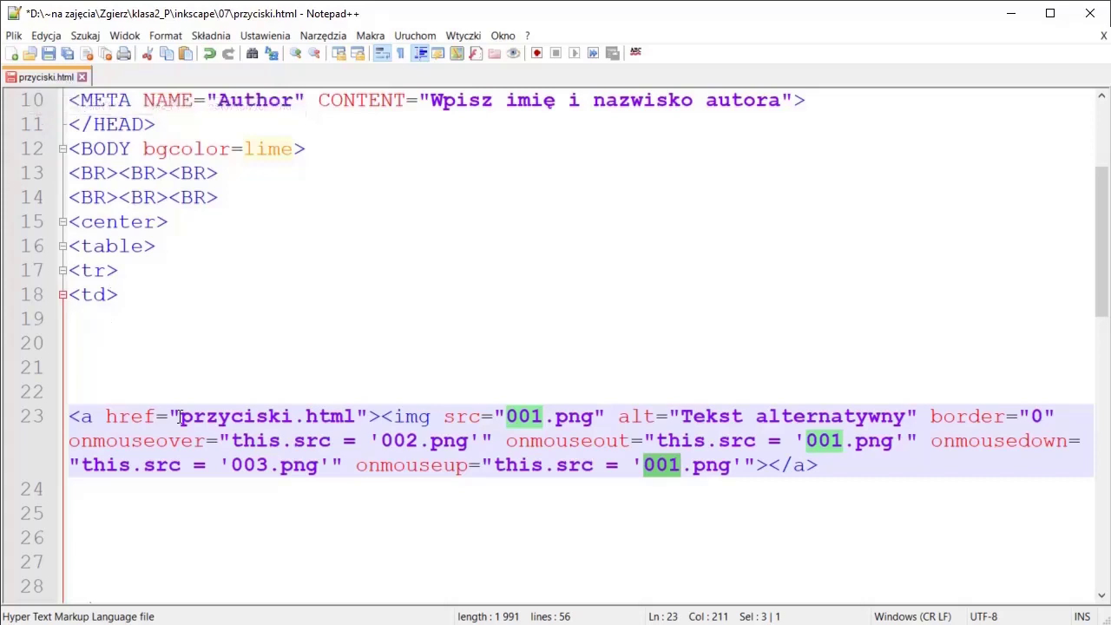
left_click_drag(179, 418, 358, 417)
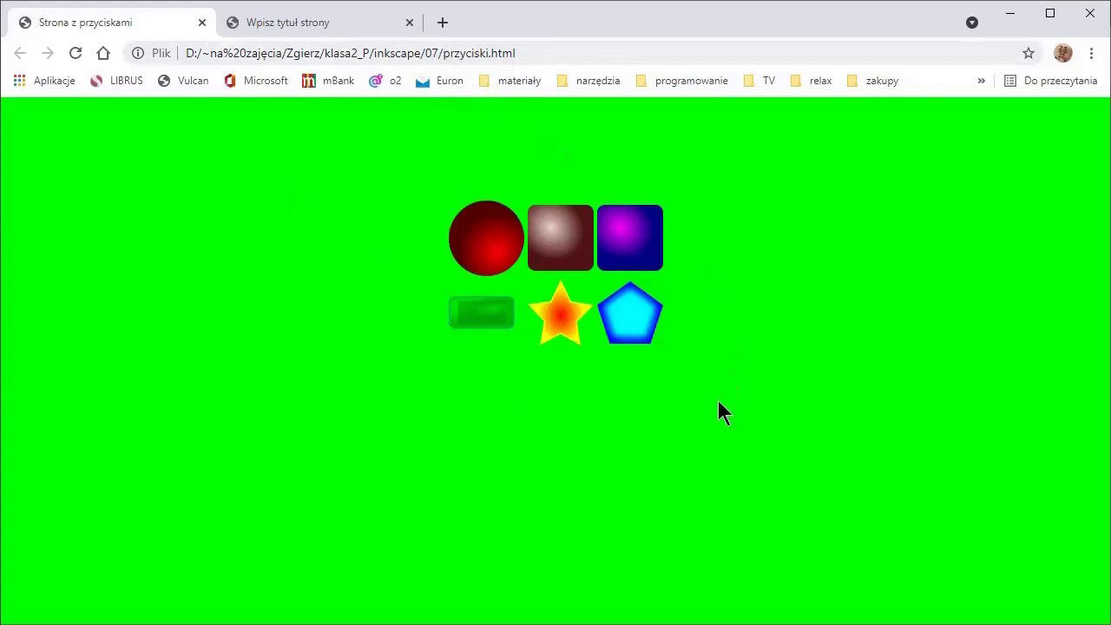
Reload przyciski.html, then press and release the new red sphere button to check its images
left_click(76, 53)
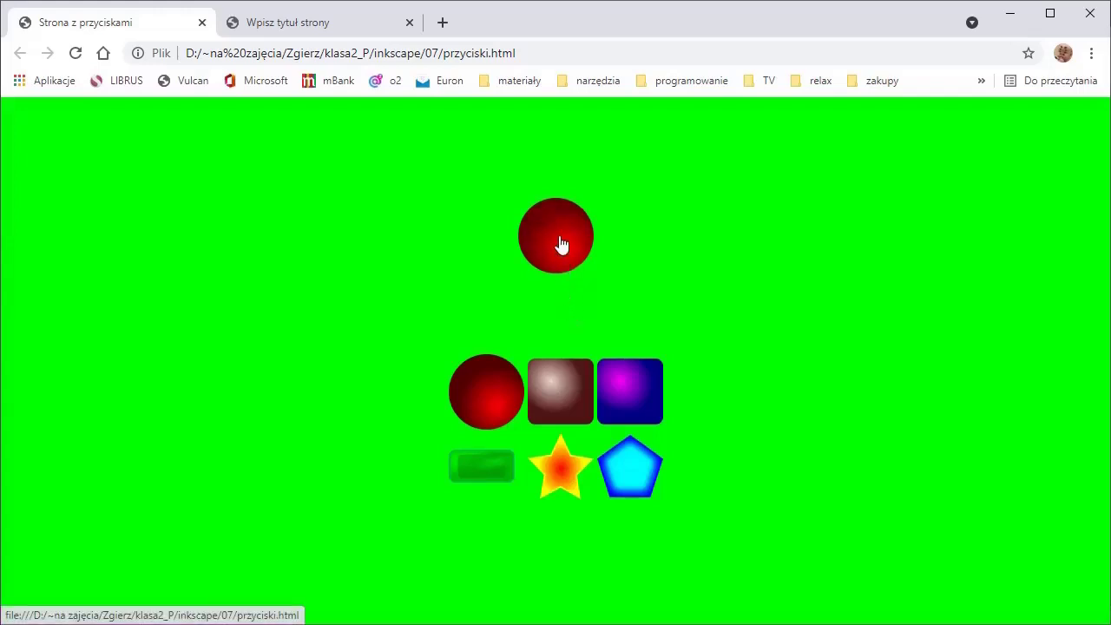
left_click_drag(560, 241, 557, 237)
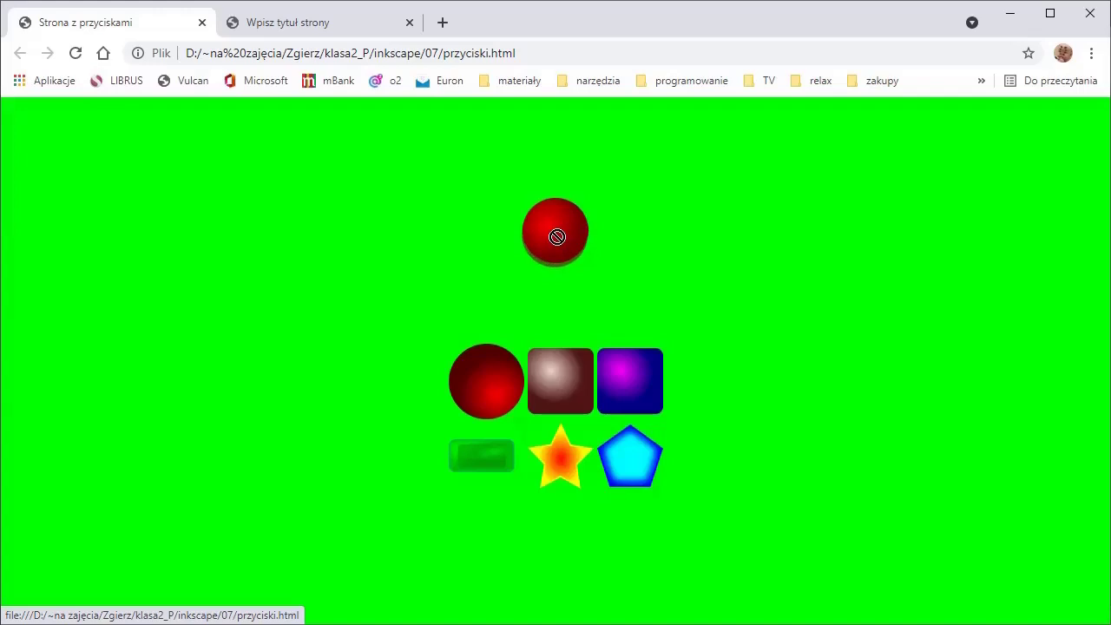
left_click_drag(557, 237, 558, 245)
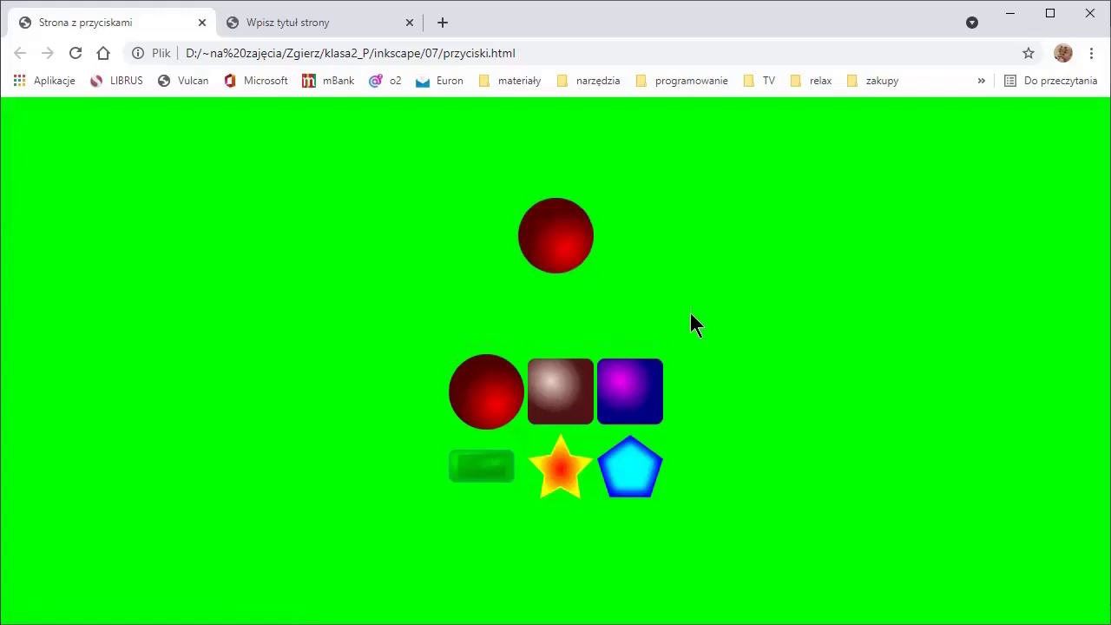